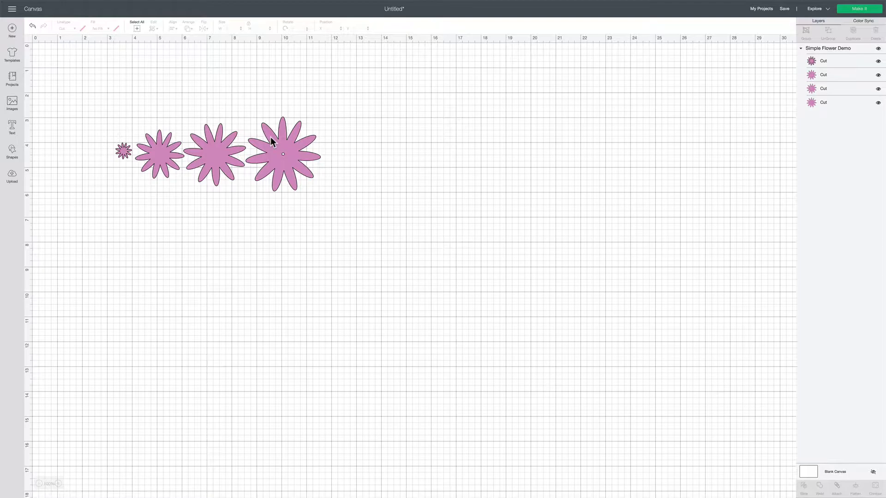
Undo the last change to the flower group and enlarge it proportionally to about 11.55 by 4.2 inches
key(ctrl+z)
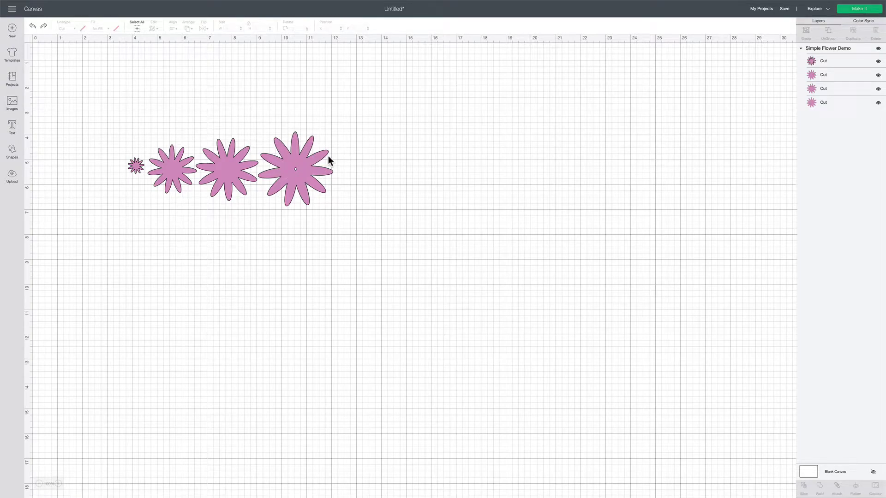
key(ctrl+a)
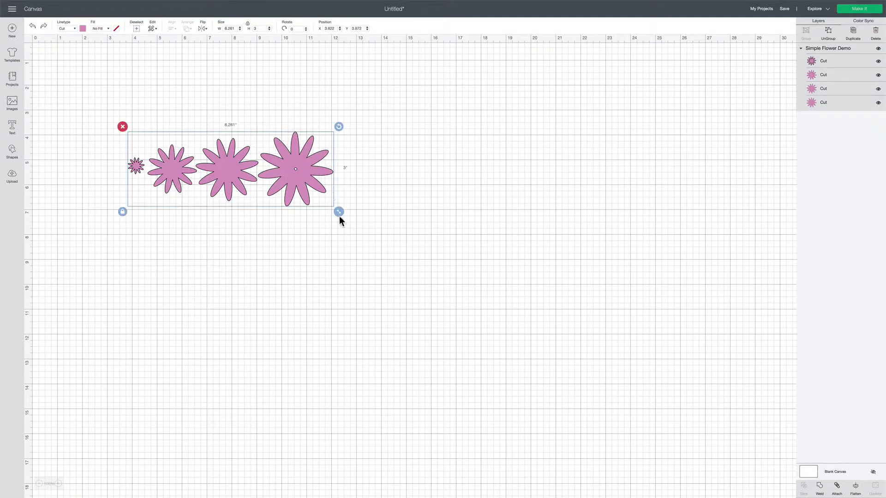
drag(337, 212, 323, 242)
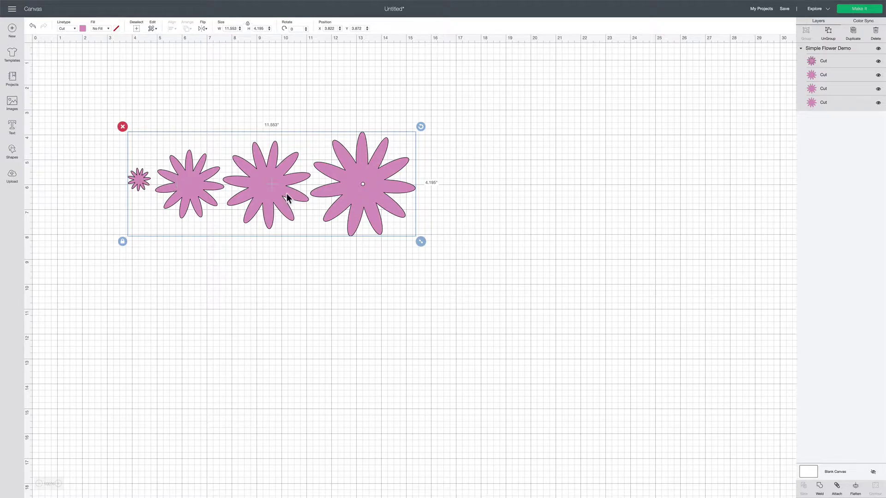
click(165, 158)
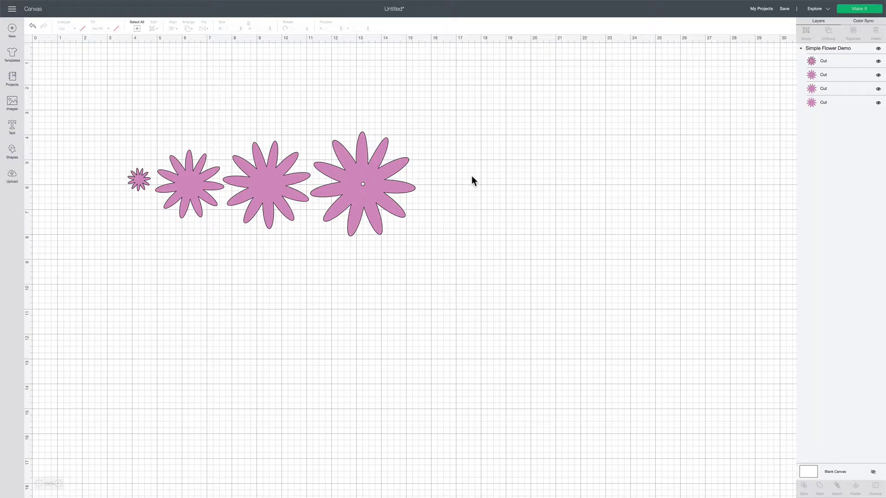
Ungroup the flower design into separate layers and hide the three smaller flowers
click(346, 184)
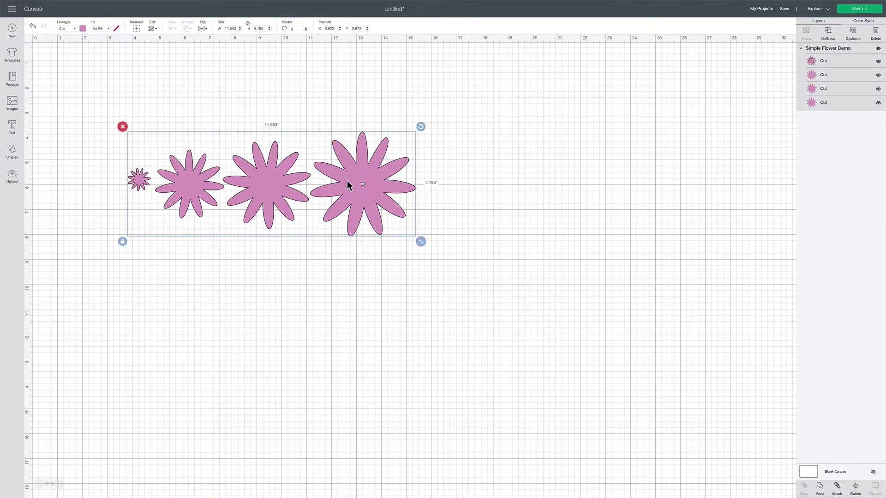
click(828, 33)
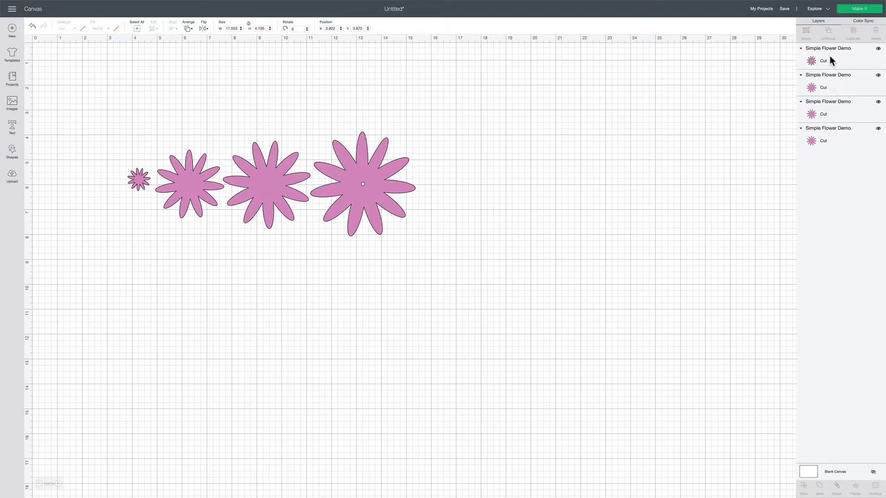
click(878, 49)
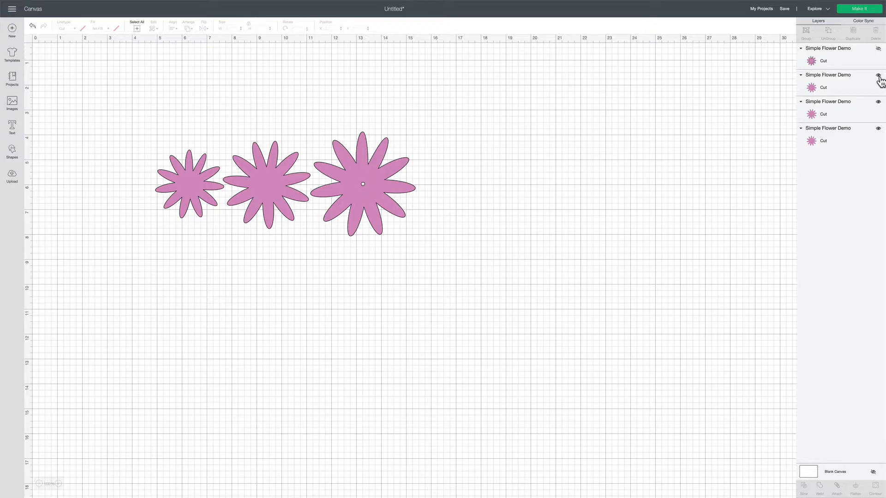
click(879, 74)
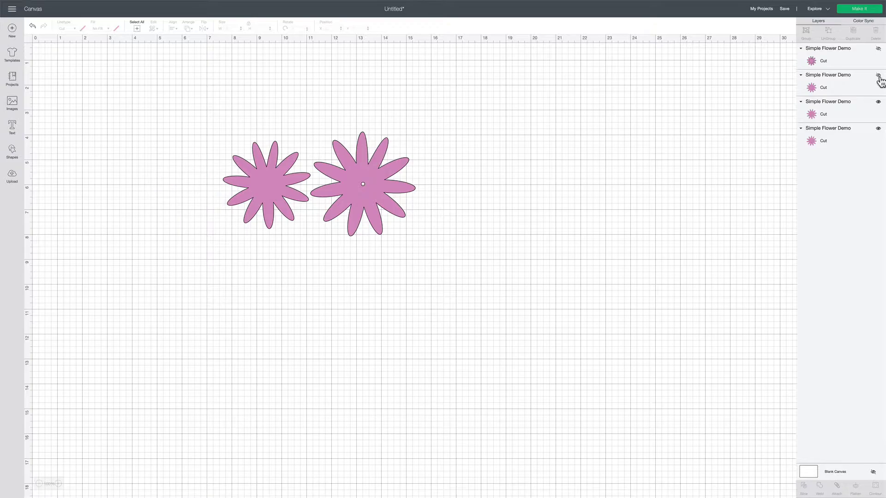
click(878, 102)
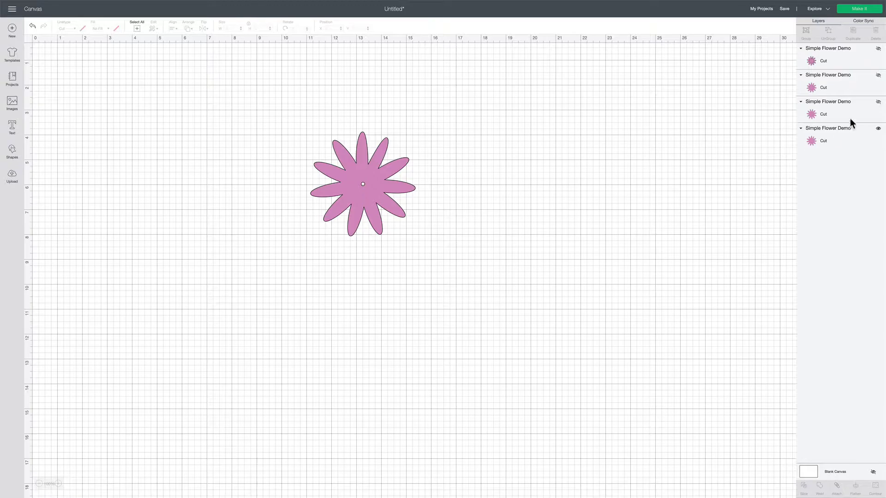
Show the three hidden flower layers again and clear the selection
click(878, 102)
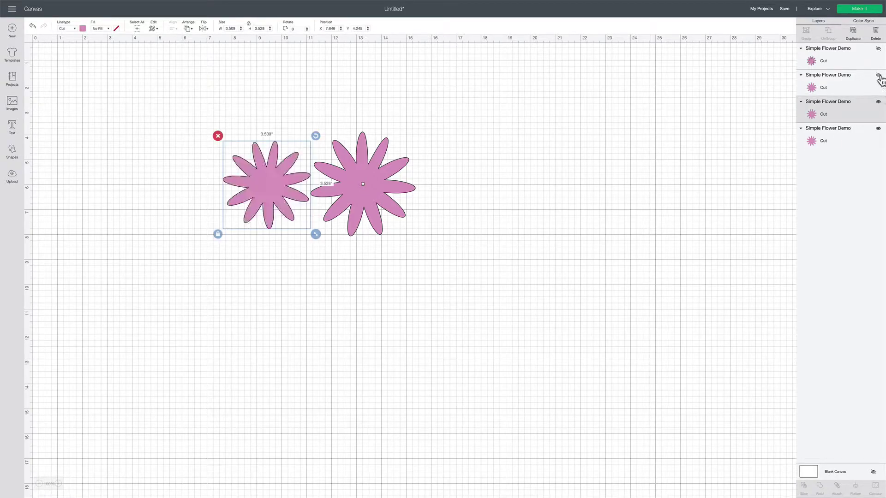
click(876, 75)
click(879, 48)
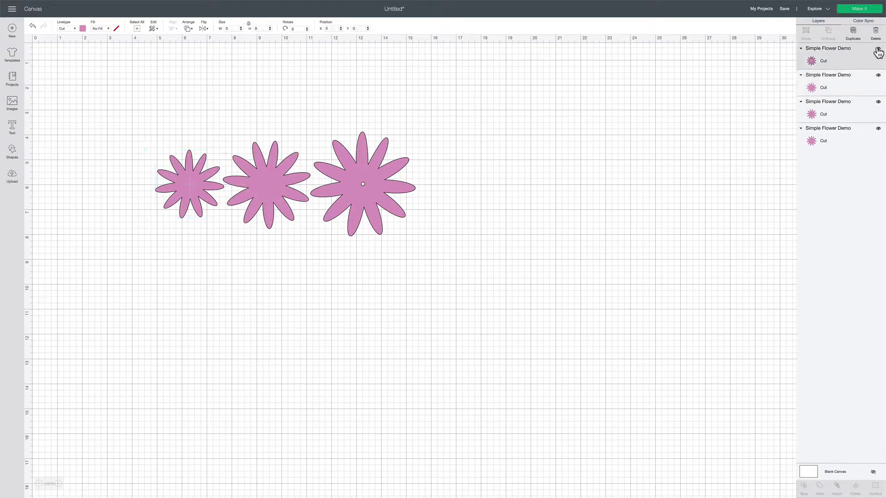
click(565, 176)
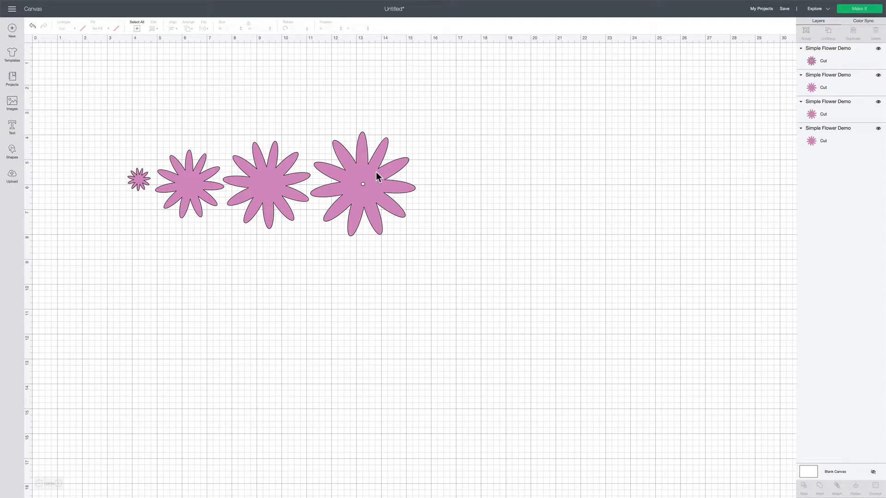
Move the largest flower around independently of the others, bring it back beside them and deselect it
drag(375, 188, 416, 170)
mouse_move(383, 188)
mouse_down()
mouse_move(445, 173)
mouse_move(396, 188)
mouse_move(374, 177)
mouse_up()
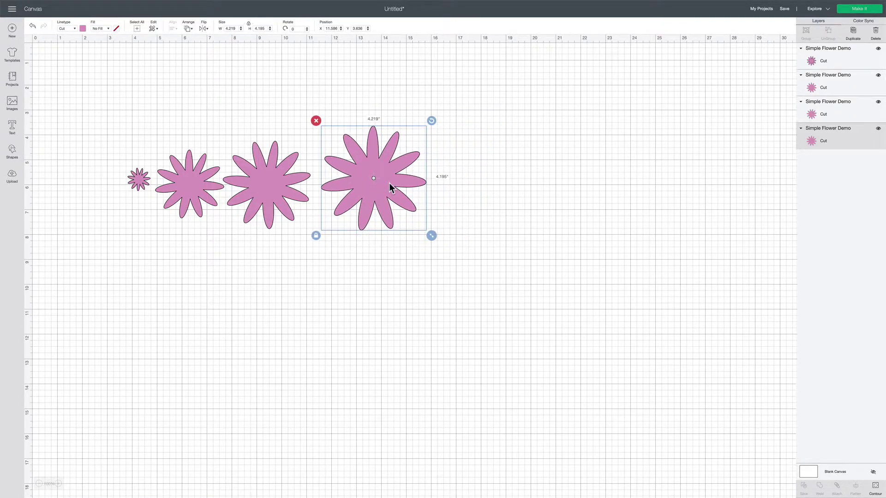
mouse_move(389, 183)
mouse_down()
mouse_move(449, 174)
mouse_move(400, 191)
mouse_move(377, 184)
mouse_up()
click(470, 199)
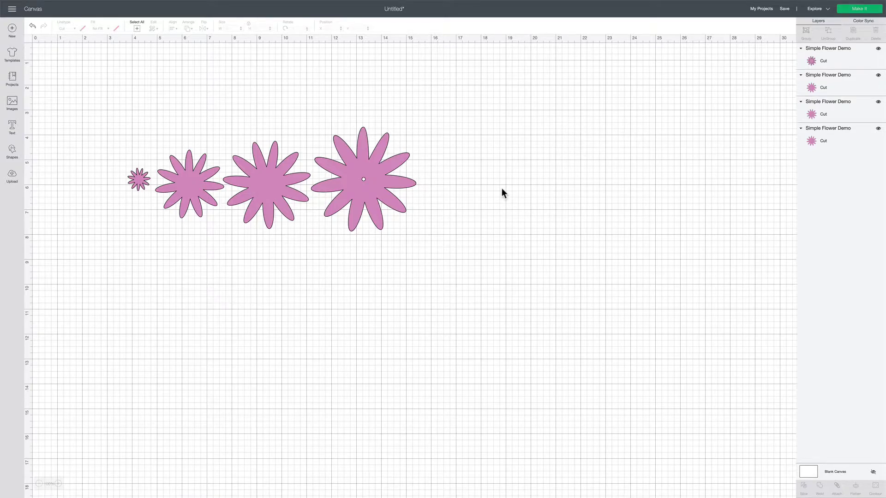
drag(383, 196, 357, 188)
click(464, 196)
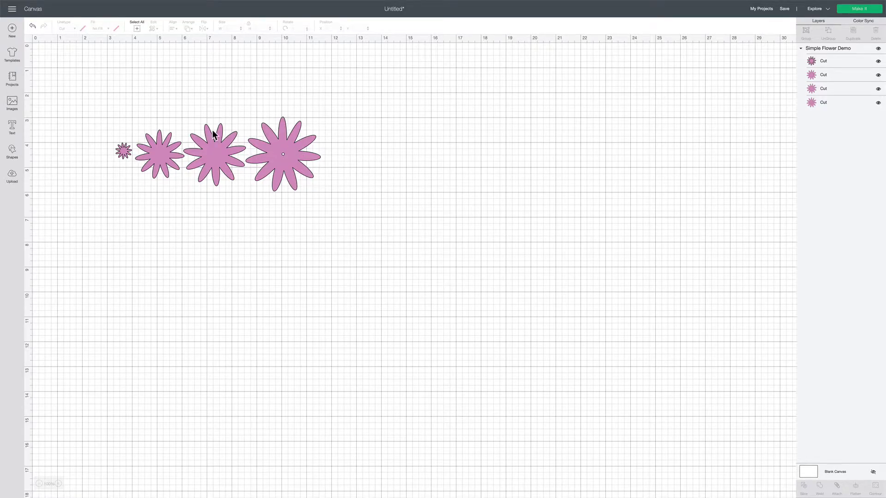
Start a new blank project, replacing the current flower project without saving it
click(11, 29)
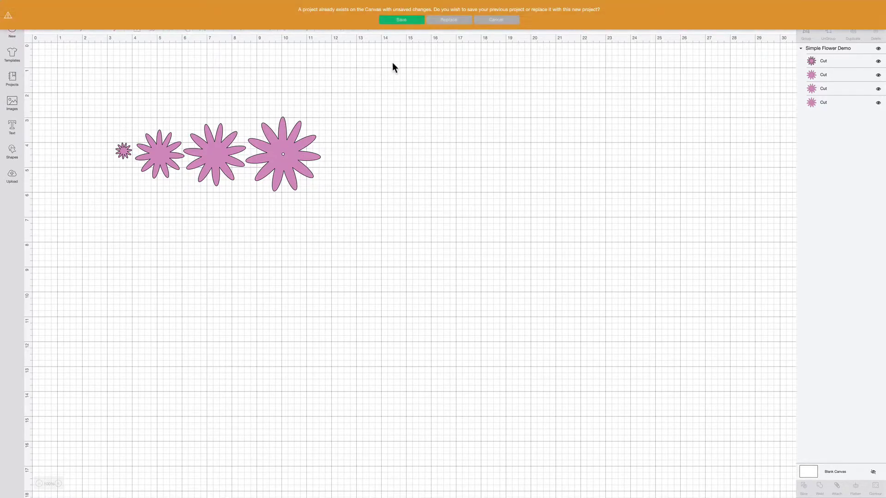
click(450, 20)
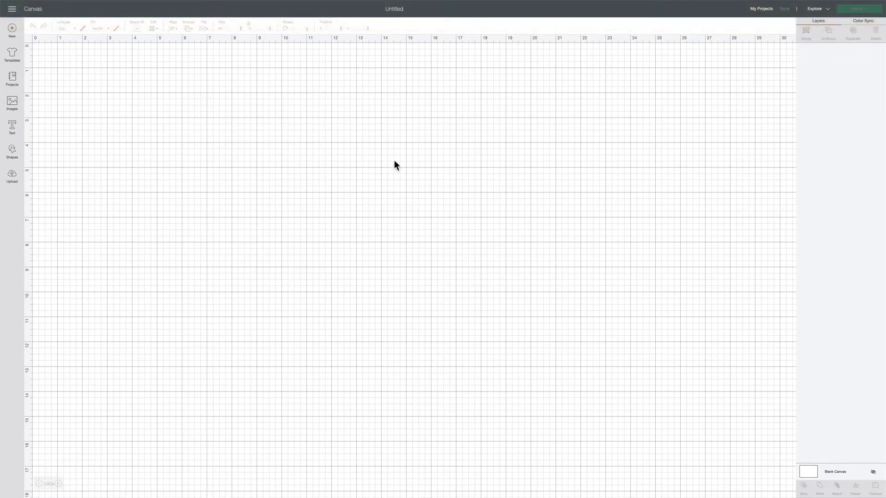
Upload Simple Flower Demo.svg from the File Type Demos folder as a cut image and insert it on the canvas
click(8, 179)
click(258, 213)
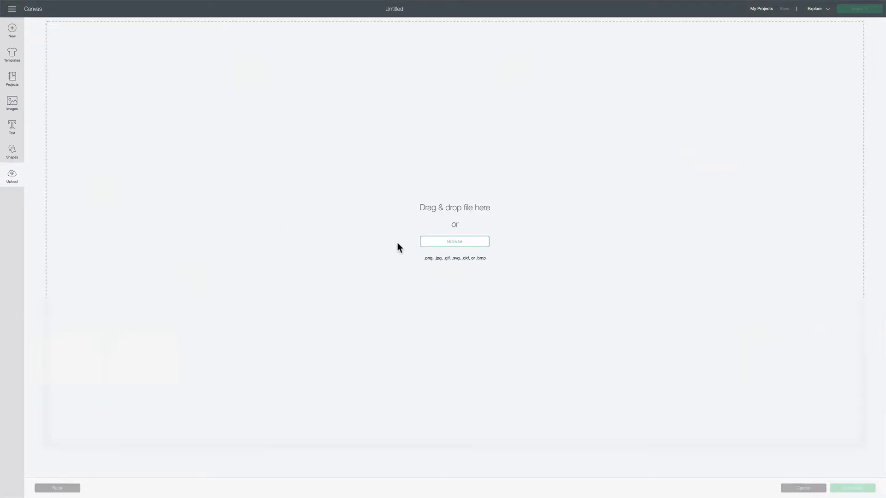
click(454, 241)
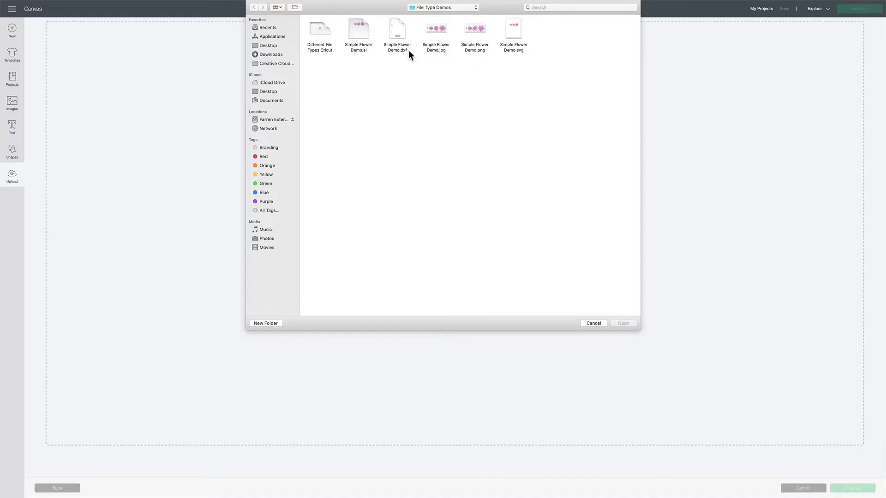
click(520, 45)
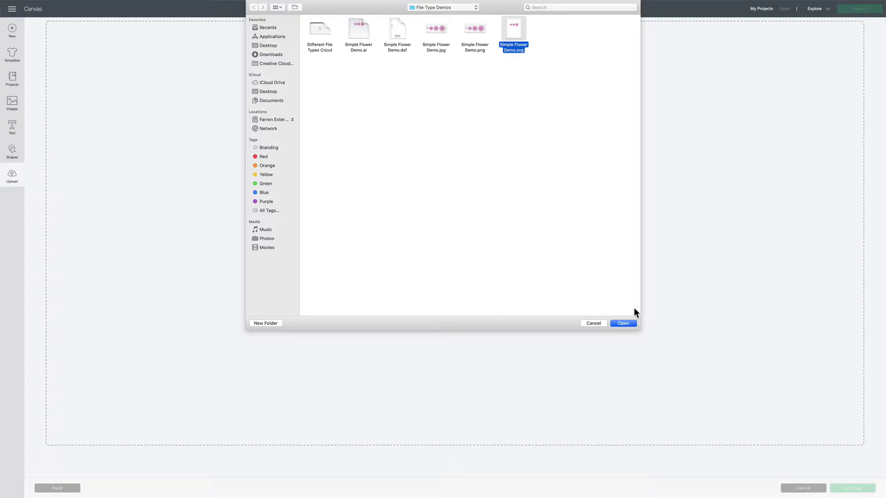
click(630, 324)
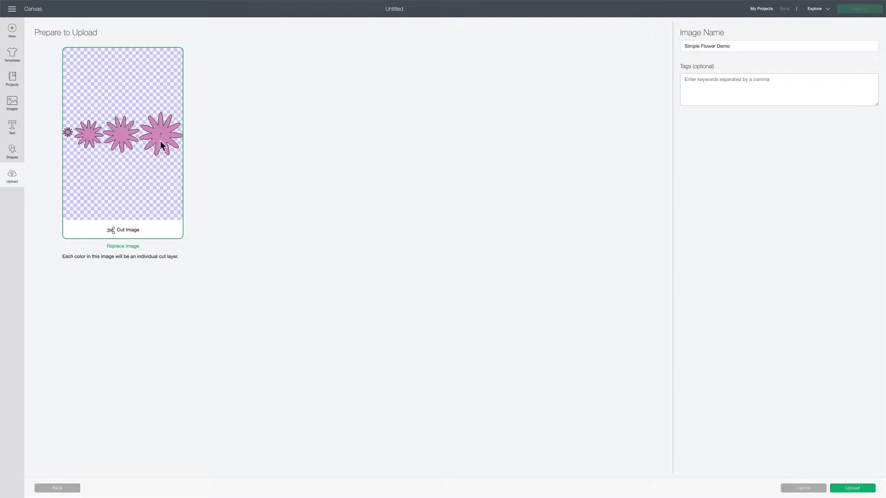
click(853, 489)
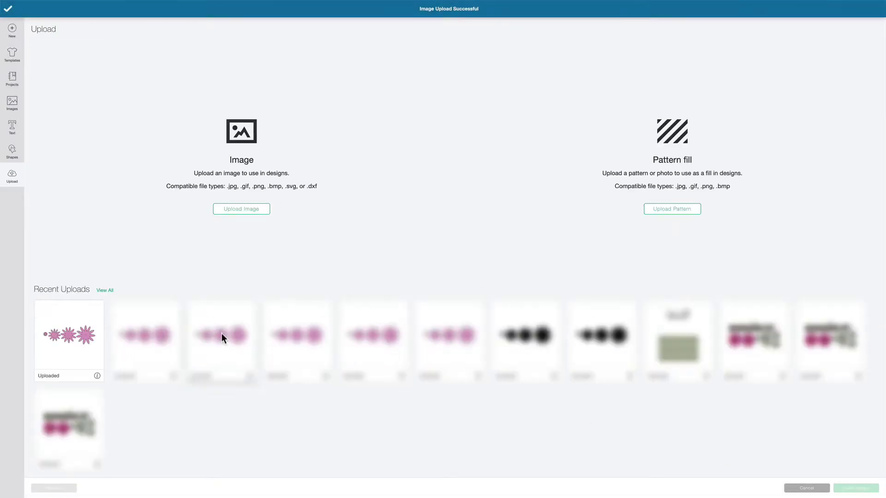
click(83, 335)
click(870, 490)
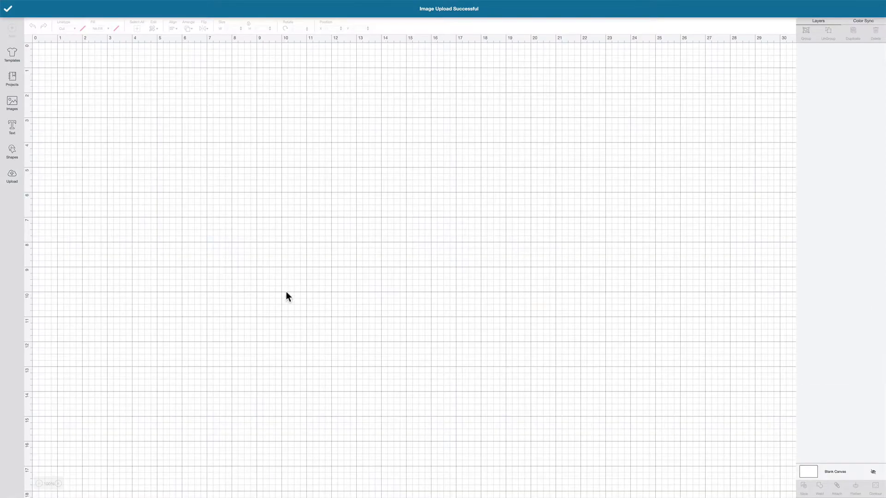
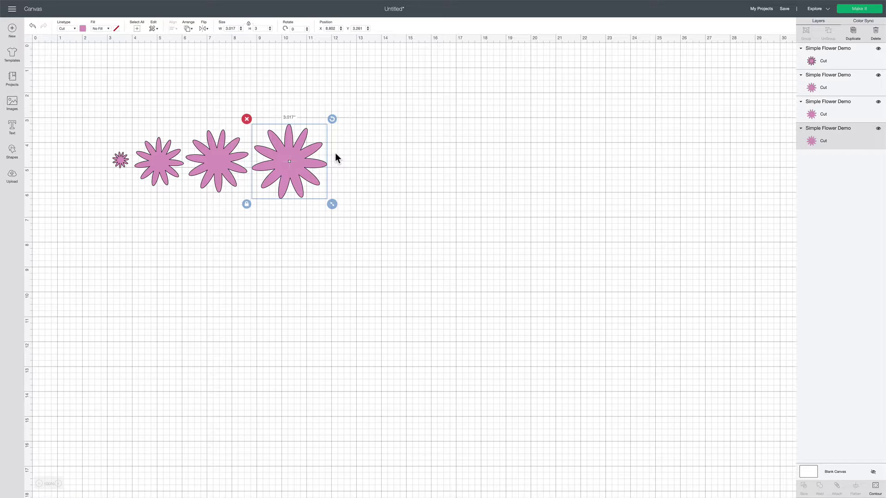
Deselect the pink flowers, upload Simple Flower Demo.dxf as a cut image and insert it on the same canvas
scroll(335, 153, right, 1)
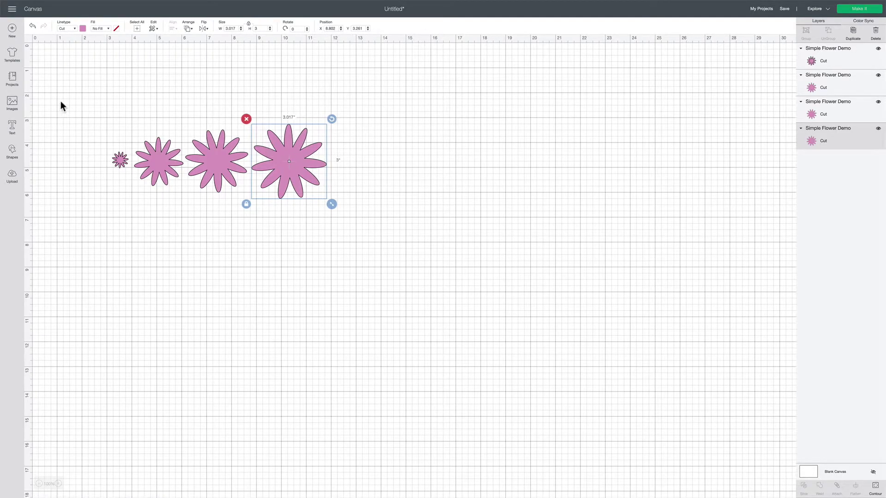
click(86, 108)
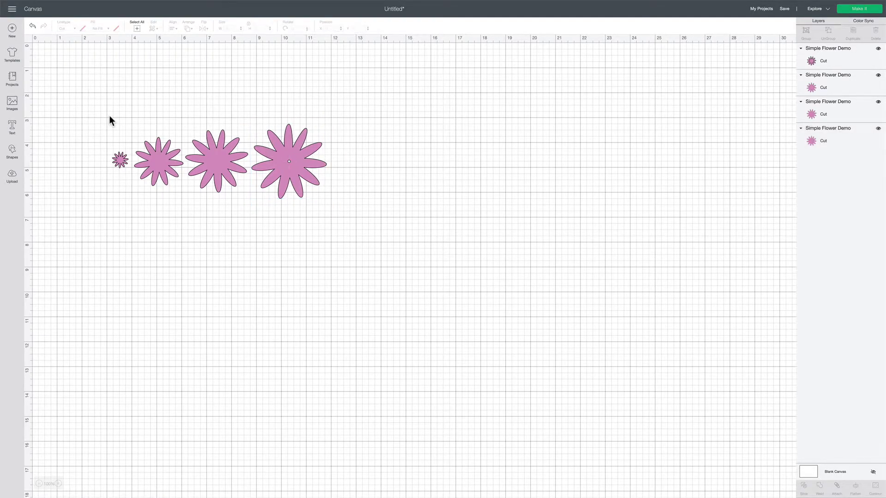
click(16, 183)
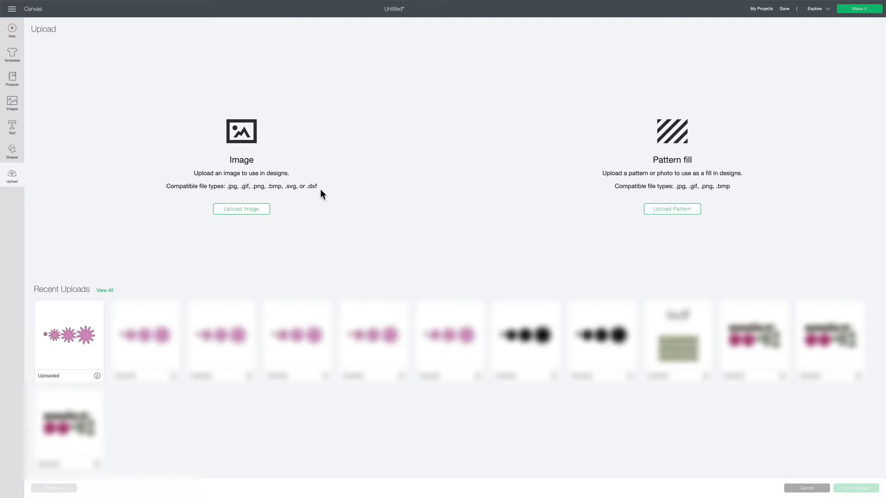
click(257, 212)
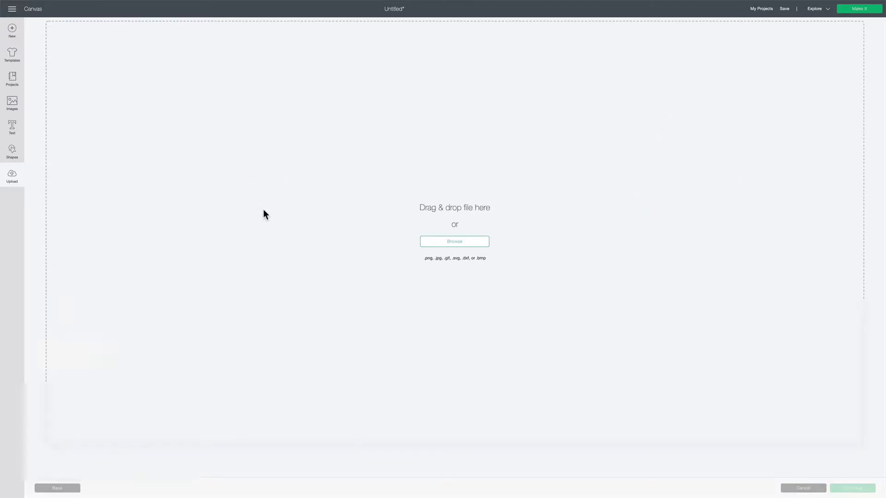
click(458, 245)
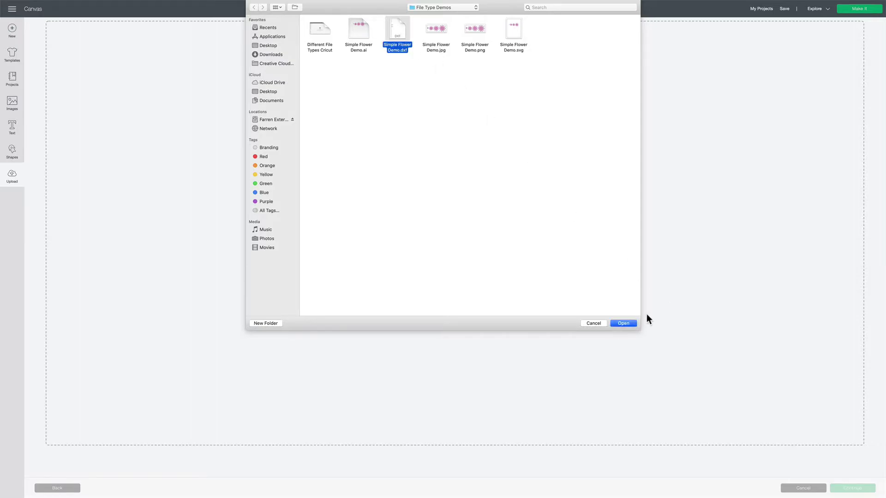
click(623, 324)
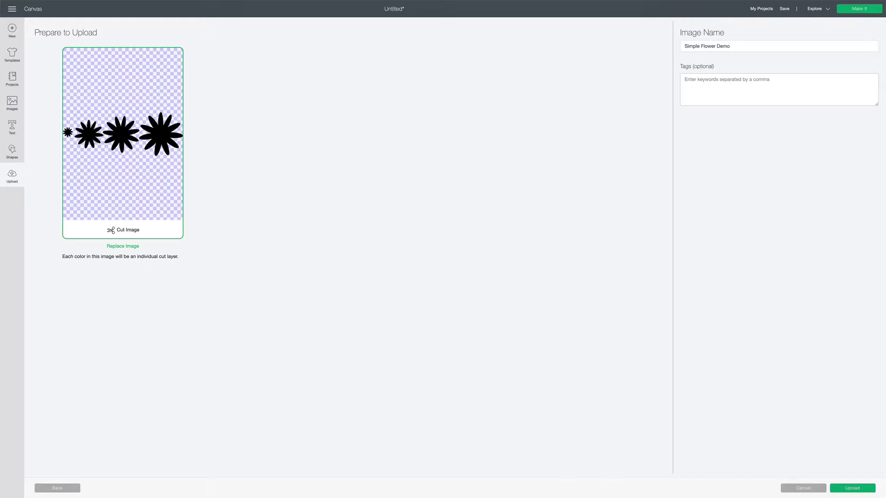
click(865, 489)
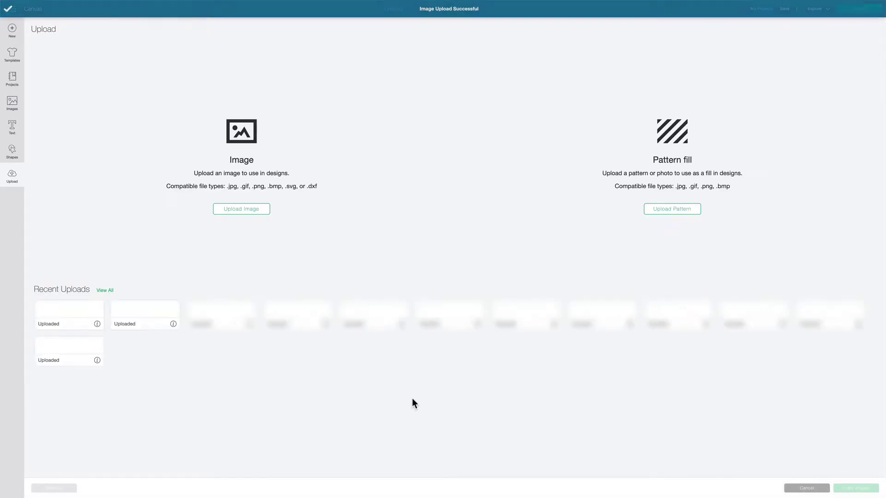
click(93, 339)
click(869, 489)
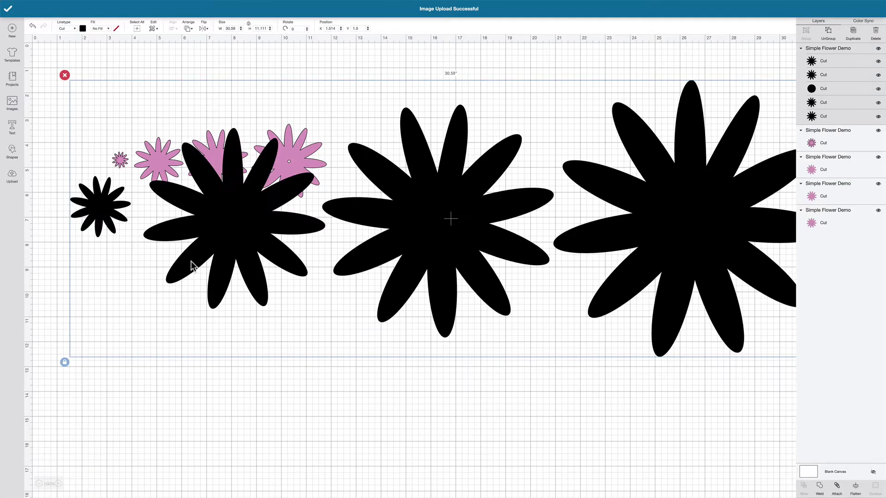
Move the black DXF flower group below the pink flowers, to about X 0 and Y 4.528
drag(535, 242, 523, 317)
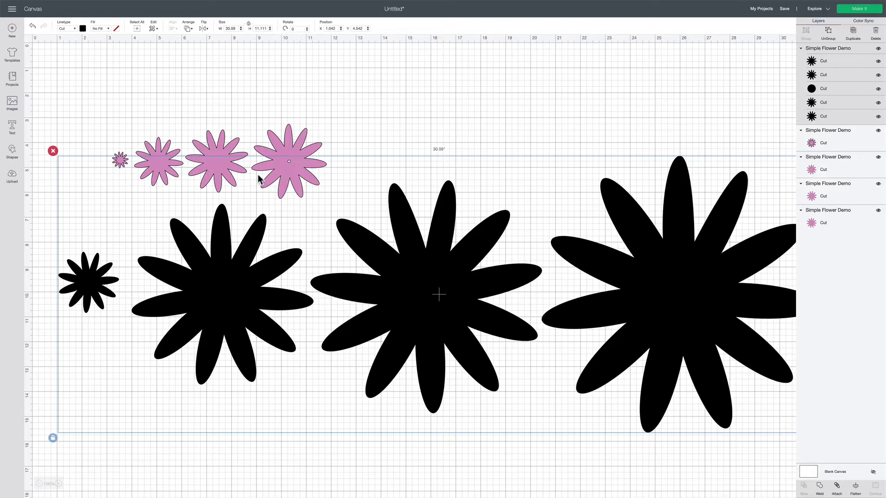
mouse_move(491, 301)
mouse_down()
mouse_move(504, 292)
mouse_move(484, 298)
mouse_up()
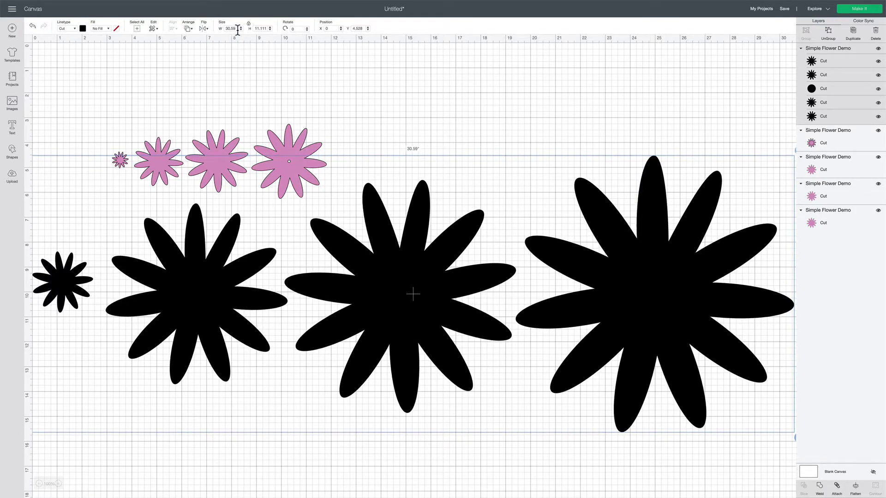
click(40, 484)
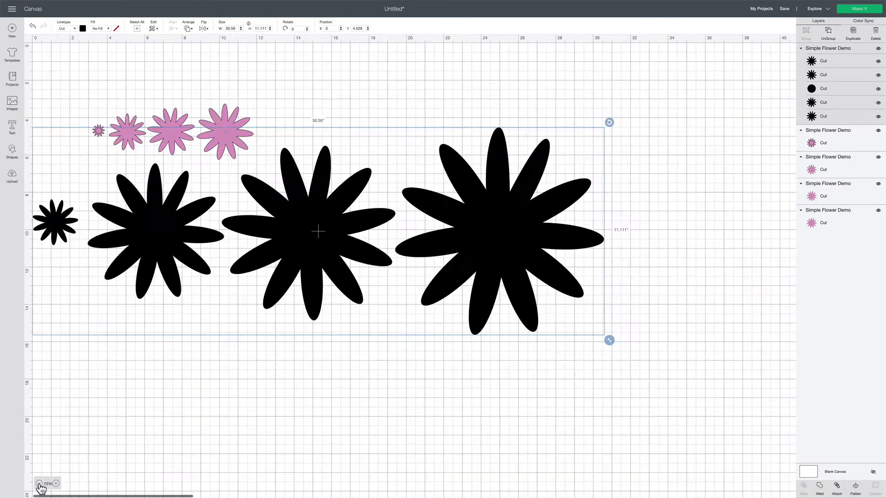
Scale the black DXF flower group down to about 10.72 by 3.894 inches and ungroup it
drag(608, 339, 270, 221)
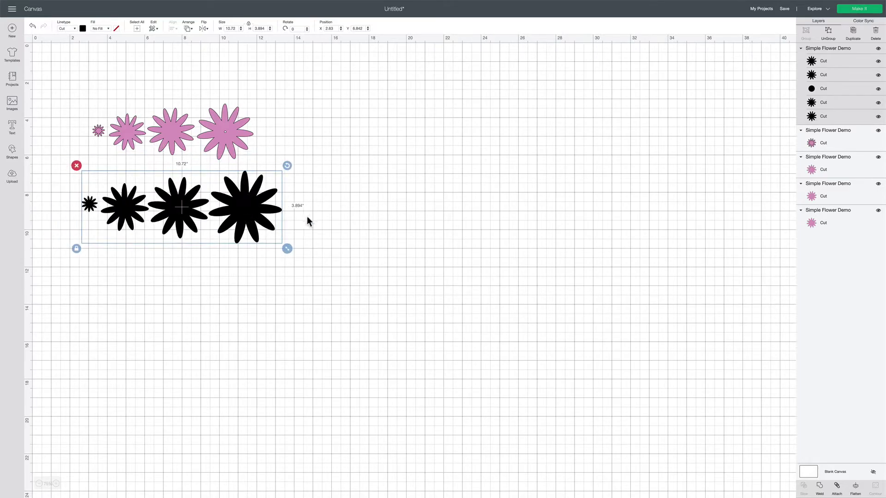
click(831, 91)
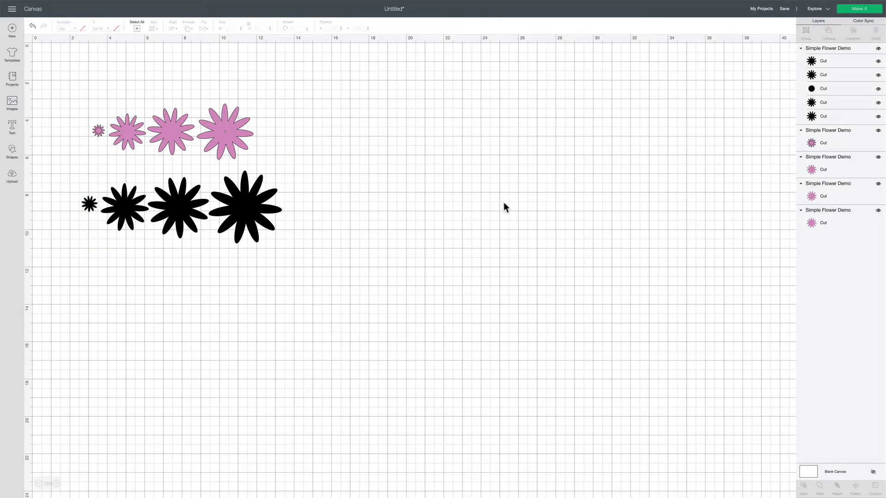
click(252, 231)
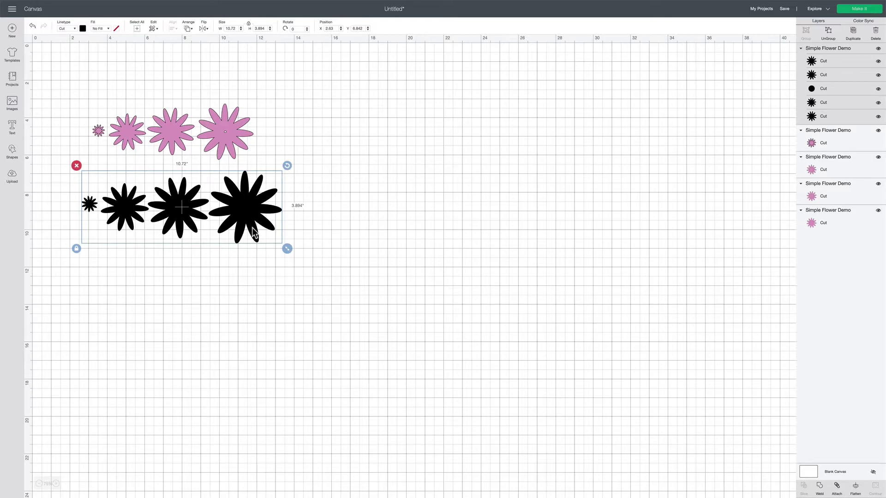
click(829, 32)
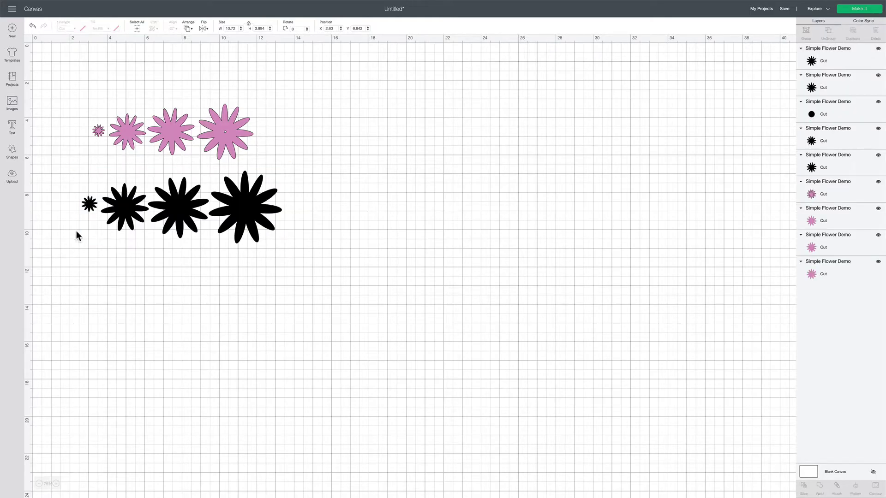
Recolor each of the four black flowers with the pink material color used by the SVG flowers
click(89, 204)
click(83, 28)
click(91, 55)
click(129, 204)
click(83, 29)
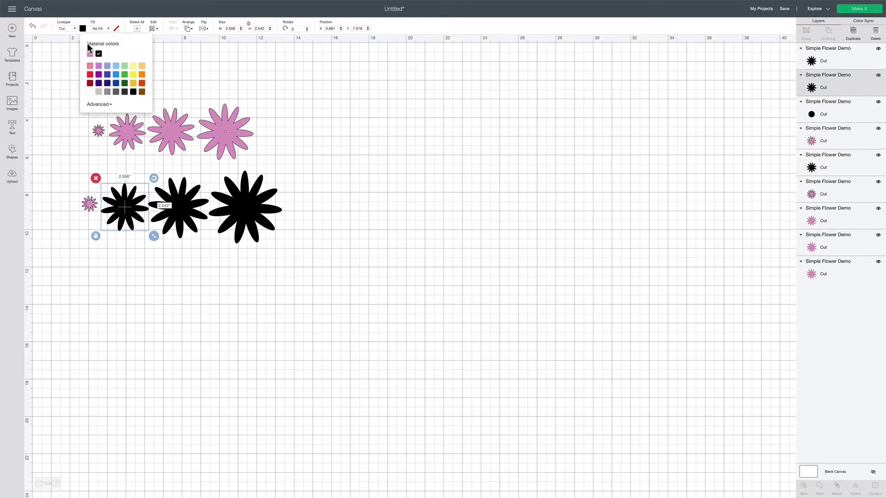
click(90, 54)
click(172, 209)
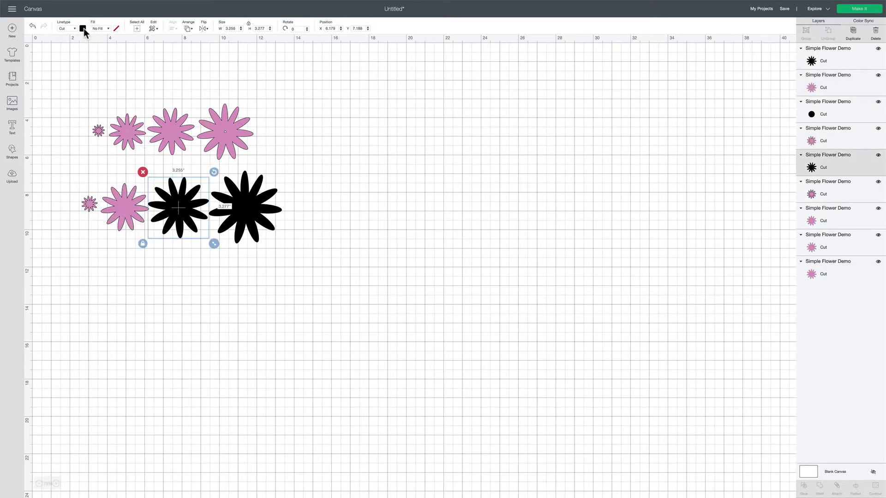
click(83, 29)
click(90, 54)
click(256, 232)
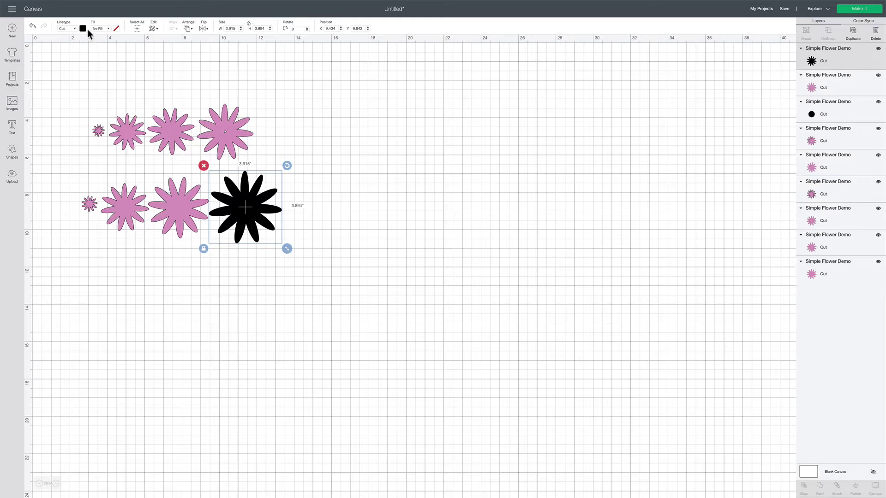
click(83, 28)
click(89, 54)
click(342, 235)
Send the largest flower in the lower row to the back, behind its small black center circle
click(253, 209)
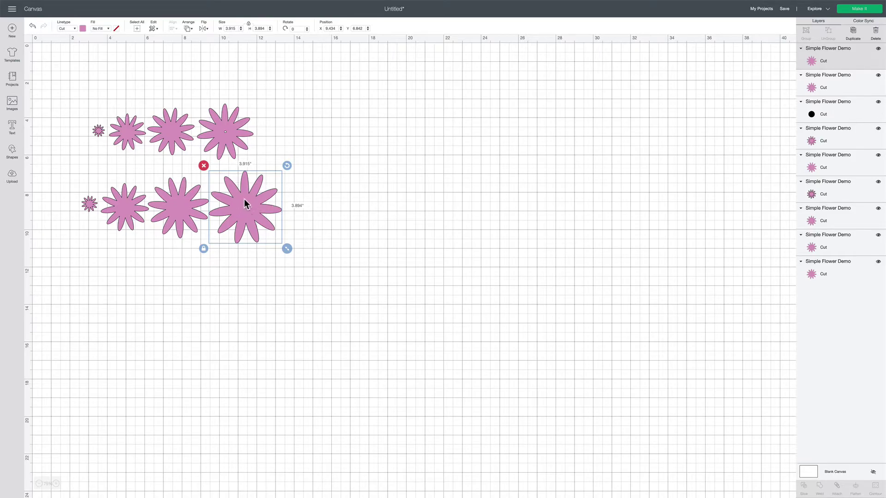
click(284, 231)
click(247, 213)
click(189, 28)
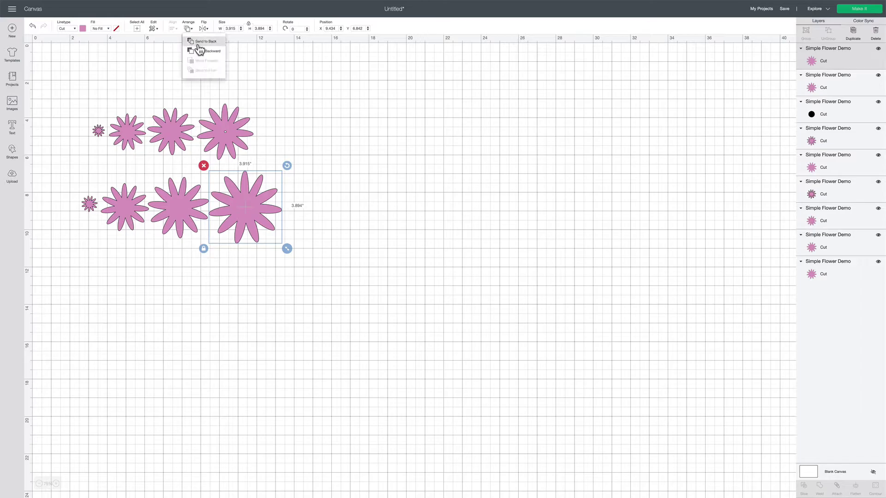
click(197, 47)
click(381, 277)
Select the largest lower flower with its black circle and center them horizontally and vertically on each other
mouse_move(245, 208)
mouse_down()
mouse_move(325, 214)
mouse_move(302, 222)
mouse_move(267, 214)
mouse_move(345, 201)
mouse_move(260, 209)
mouse_move(345, 203)
mouse_move(347, 211)
mouse_move(244, 208)
mouse_up()
click(390, 224)
click(332, 213)
mouse_move(239, 134)
mouse_down()
mouse_move(255, 131)
mouse_move(231, 124)
mouse_move(238, 133)
mouse_up()
click(328, 222)
drag(283, 249, 234, 199)
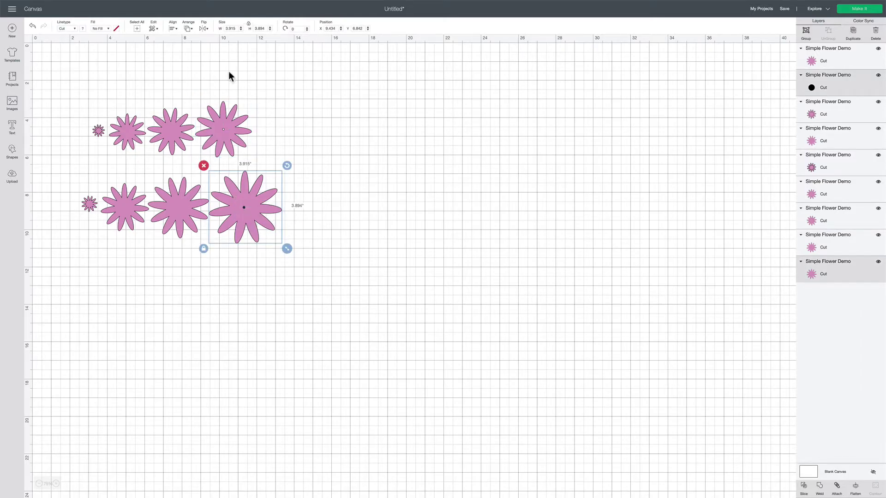
click(172, 29)
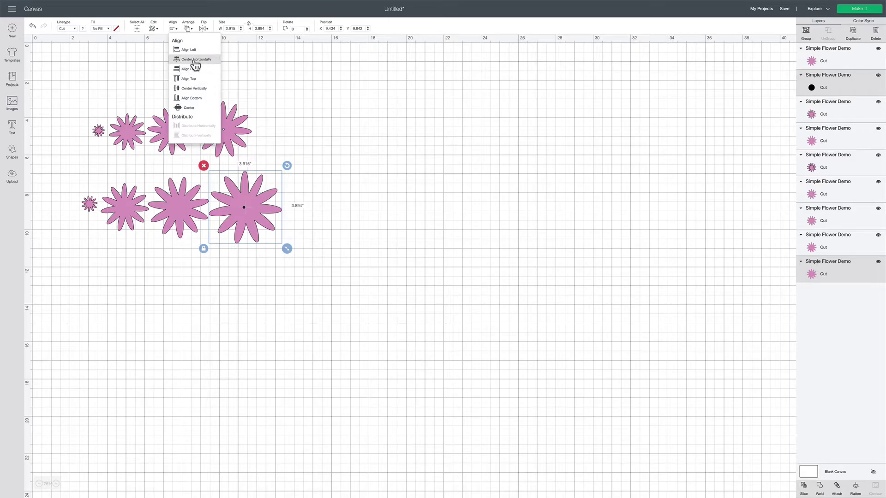
click(194, 60)
click(171, 28)
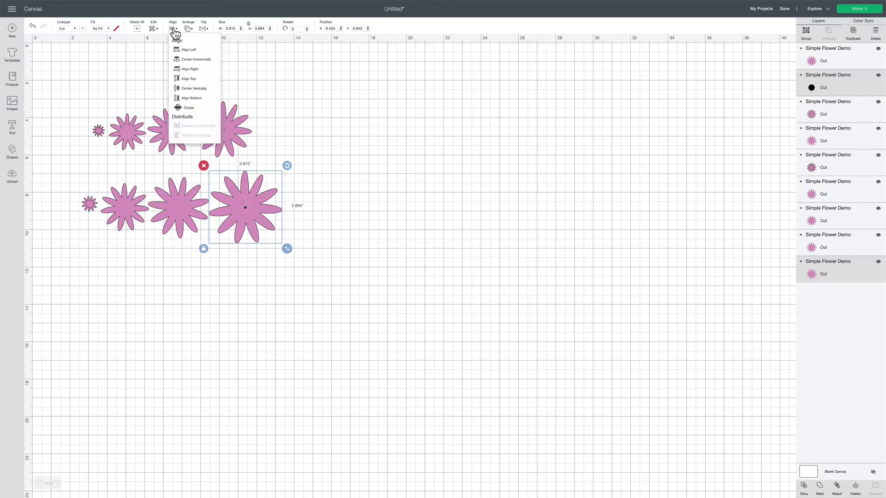
click(197, 90)
click(358, 251)
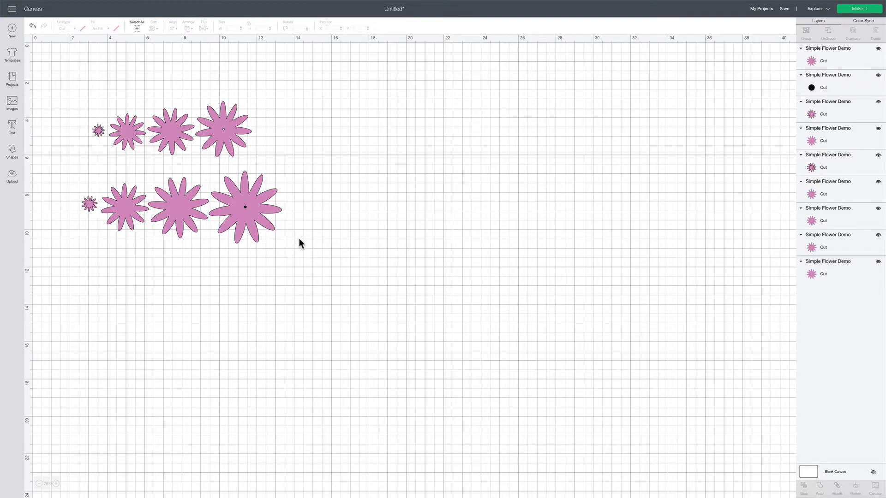
Slice the black circle out of the largest lower flower and pull the resulting pieces apart
drag(291, 240, 224, 187)
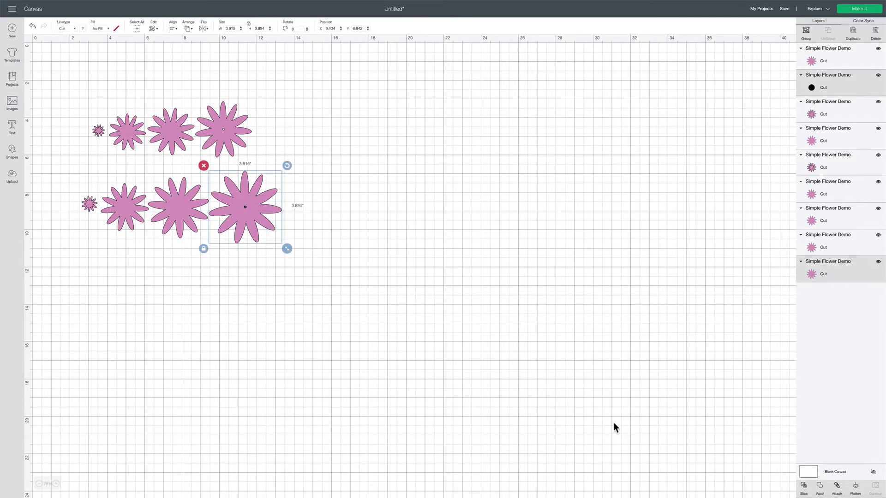
click(804, 487)
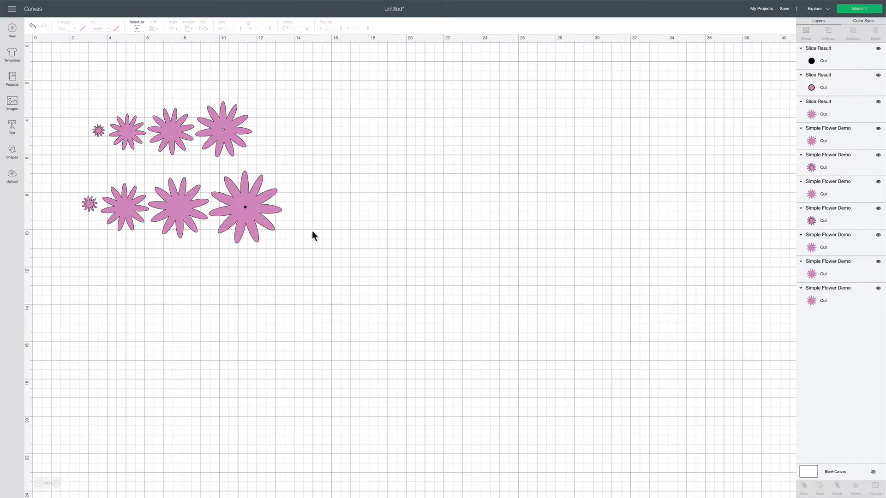
click(258, 210)
drag(268, 219, 313, 212)
click(339, 209)
drag(243, 204, 364, 218)
click(254, 204)
click(332, 209)
click(373, 217)
drag(245, 207, 398, 238)
drag(315, 204, 306, 228)
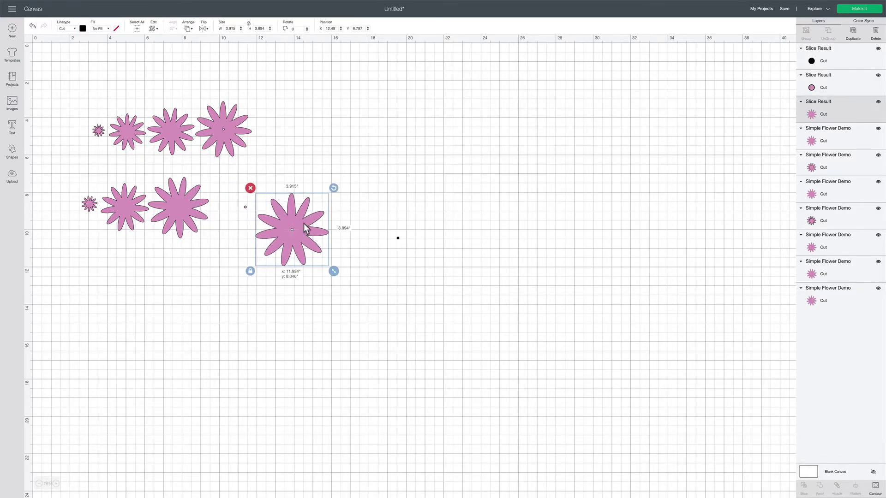
Move the sliced flower back beside the third lower flower and delete the leftover center circles
mouse_move(243, 206)
mouse_down()
mouse_move(372, 226)
mouse_move(364, 217)
mouse_up()
click(350, 185)
drag(243, 202, 419, 244)
click(419, 244)
drag(245, 207, 396, 258)
drag(294, 221, 254, 194)
drag(418, 212, 388, 265)
key(Delete)
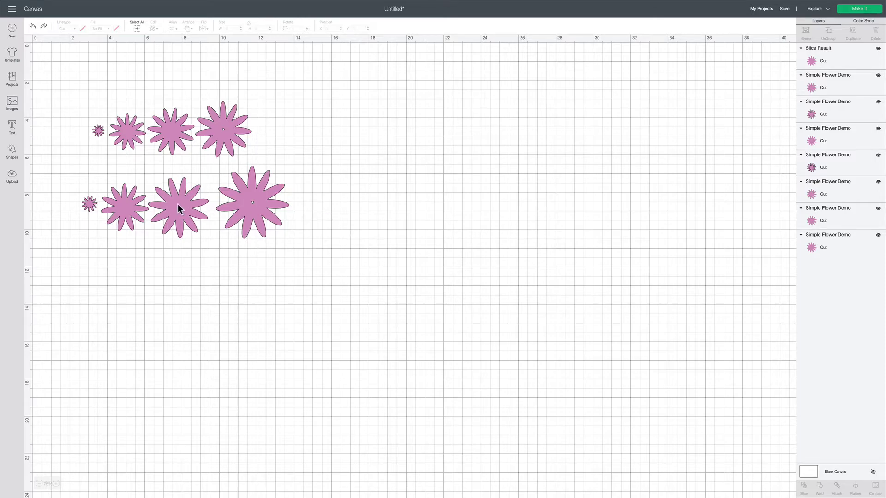
Delete all four flowers in the lower row, keeping the SVG flowers
drag(64, 178, 312, 245)
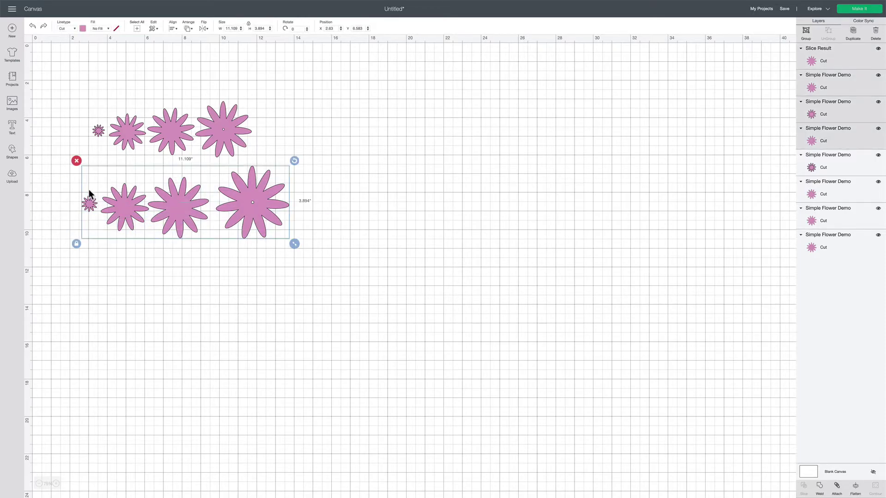
click(76, 162)
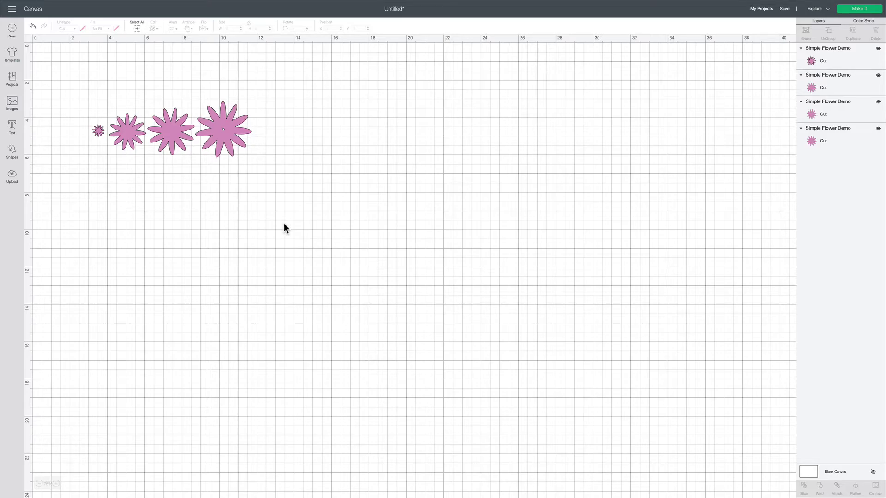
Upload the JPG version of Simple Flower Demo from the File Type Demos folder as a Moderately complex image
click(22, 176)
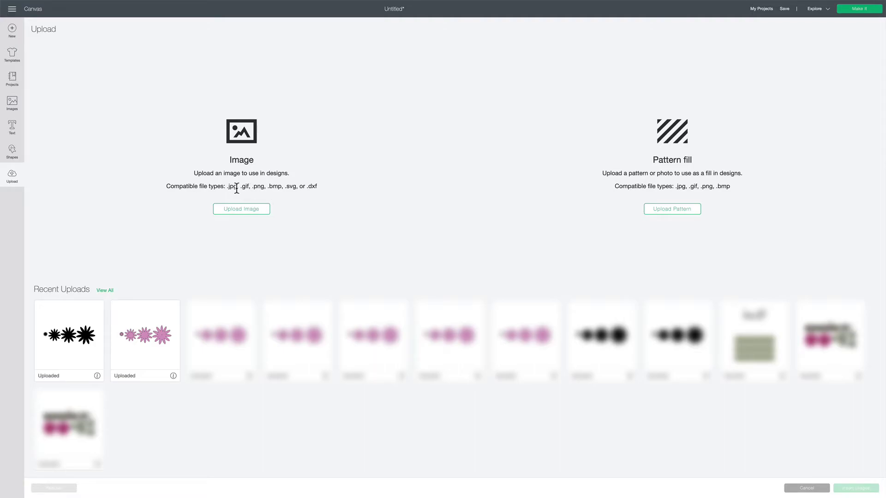
click(257, 210)
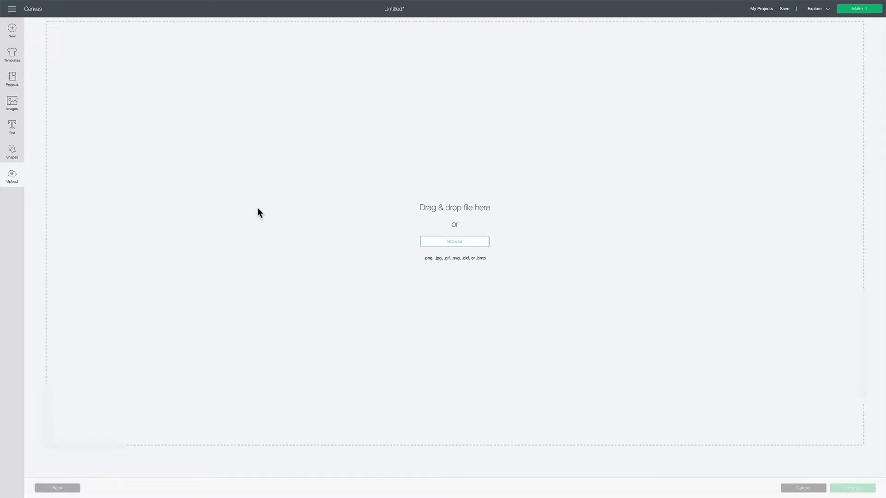
click(448, 242)
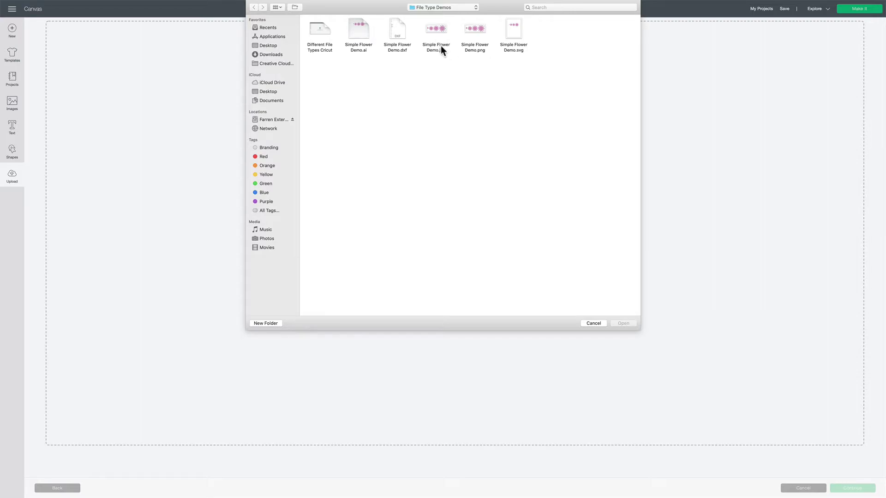
click(439, 46)
click(624, 323)
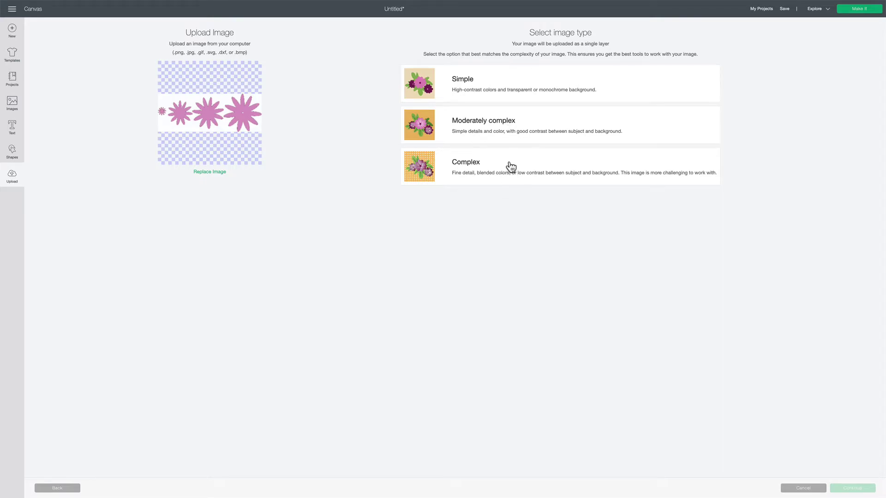
click(529, 133)
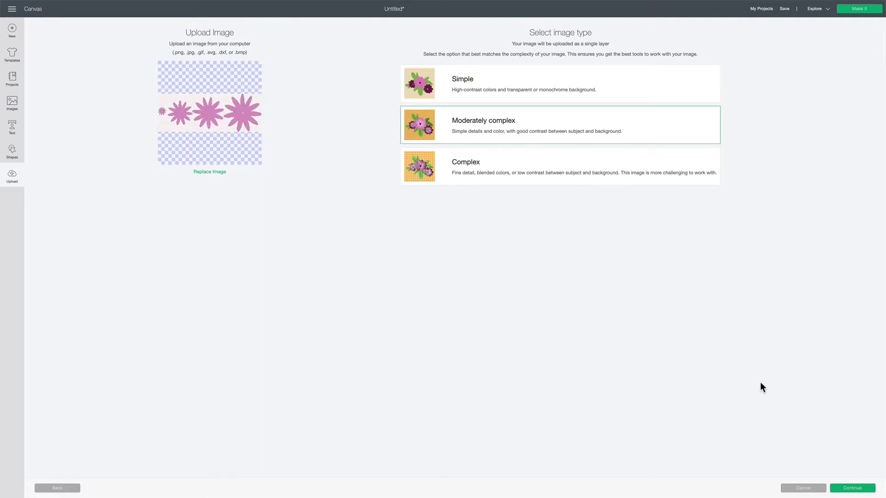
click(854, 490)
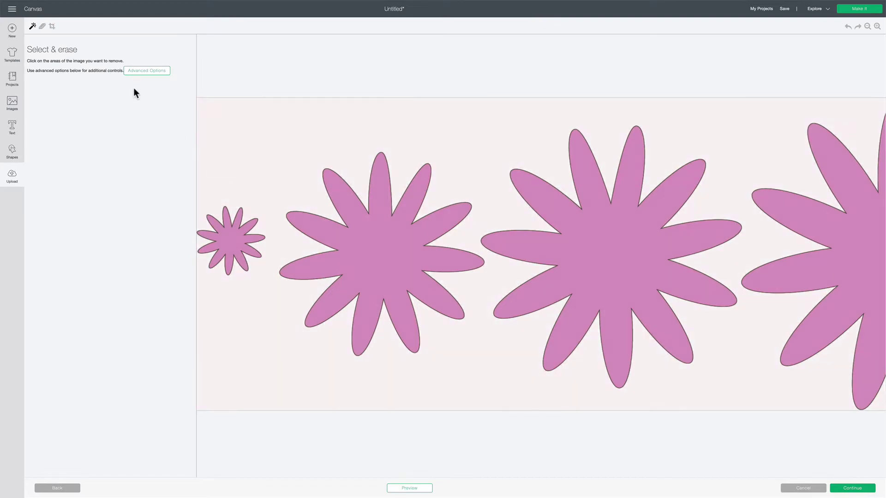
Show the advanced erase options and erase the background around the flowers and inside the largest flower's center hole
click(147, 72)
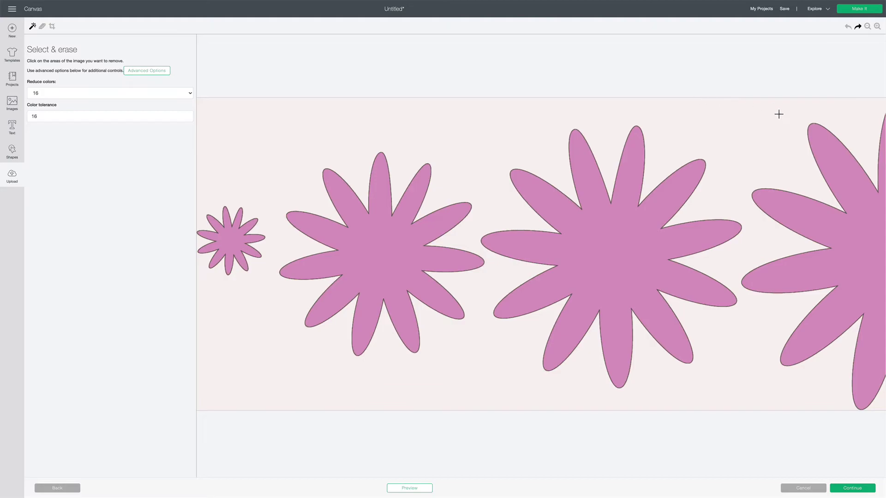
click(300, 143)
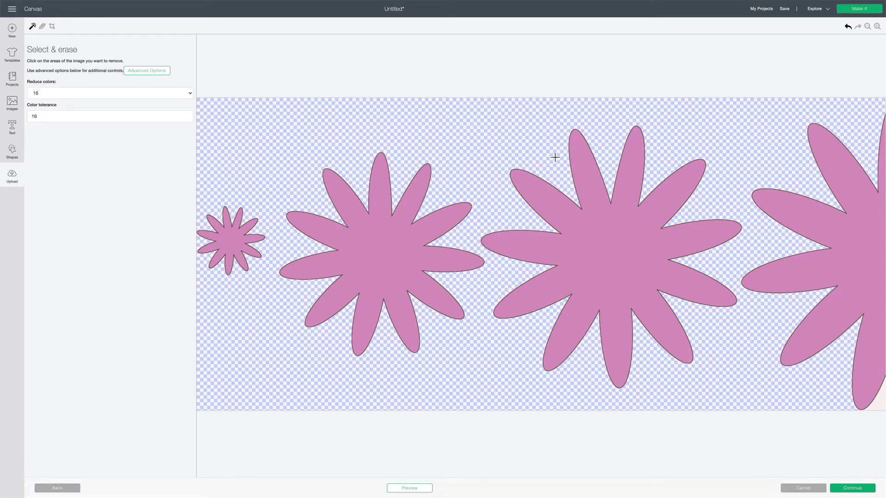
scroll(495, 150, right, 2)
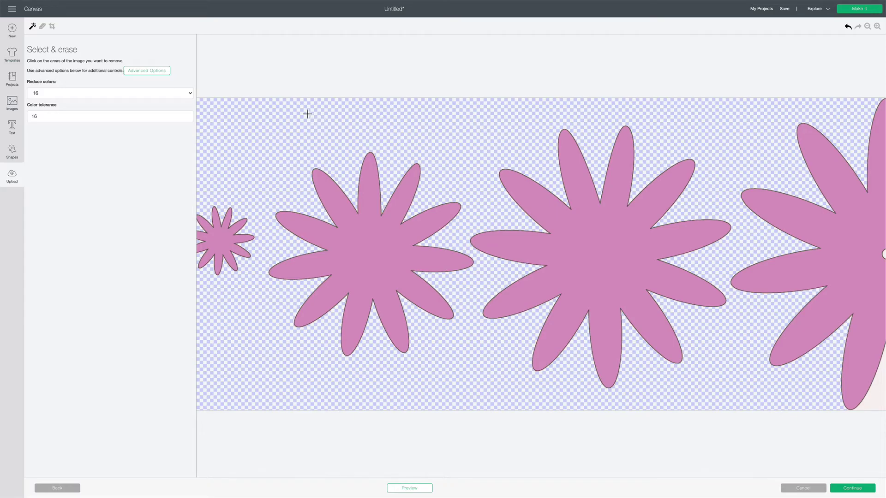
scroll(438, 117, right, 3)
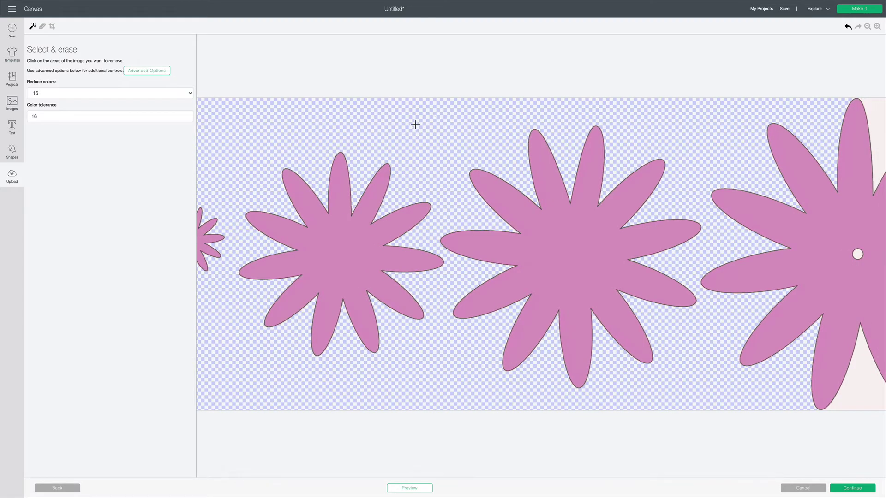
scroll(462, 169, right, 8)
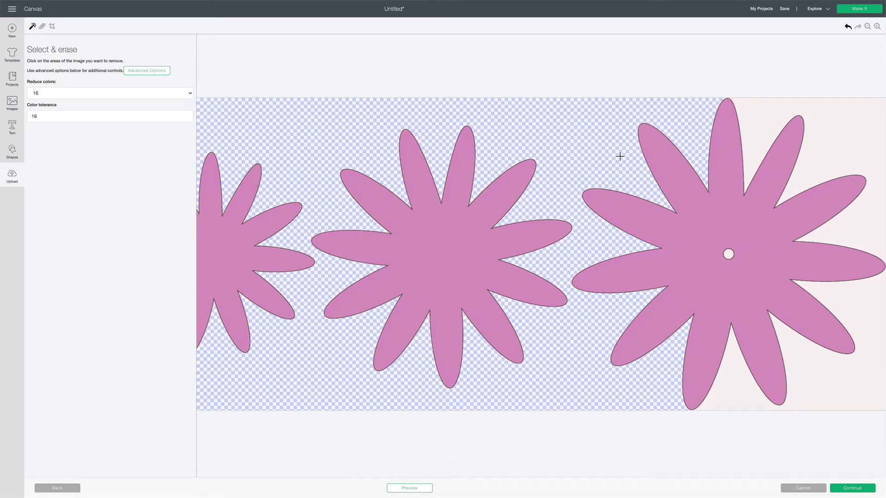
click(767, 118)
click(852, 305)
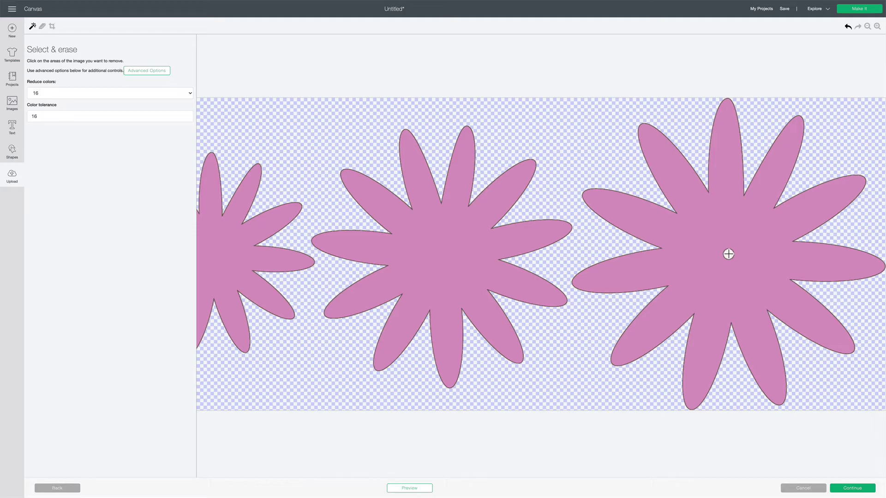
Check the erased background along the whole flower row and continue to the upload type selection
scroll(728, 254, left, 5)
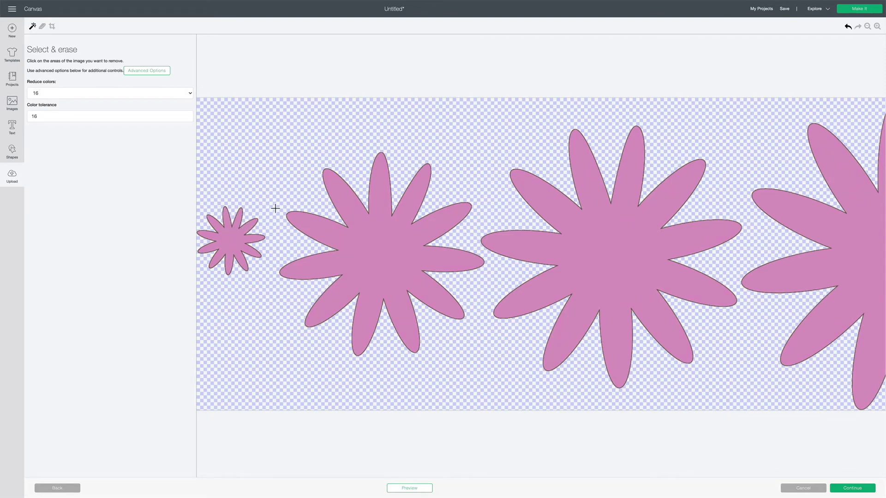
scroll(570, 217, right, 1)
scroll(577, 176, right, 4)
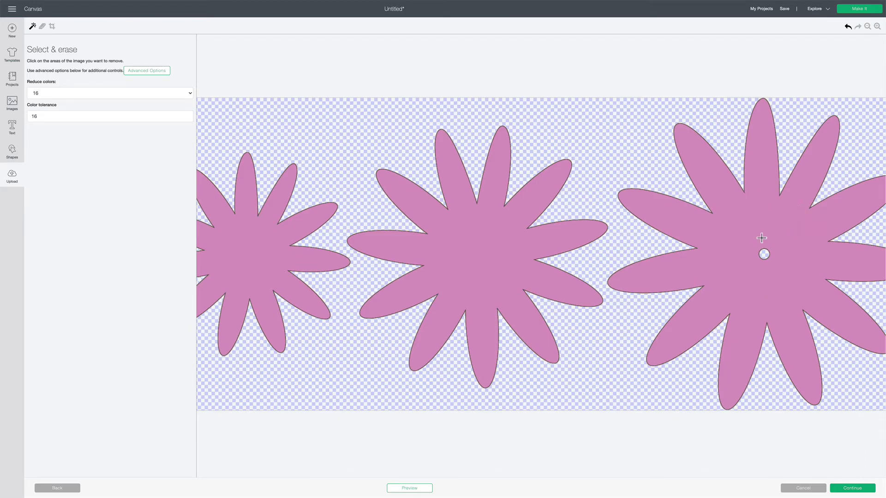
scroll(765, 237, right, 1)
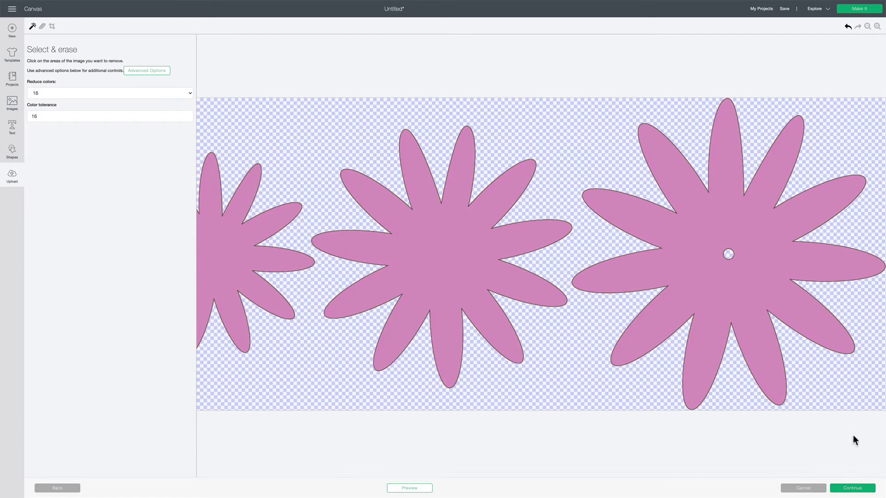
click(852, 488)
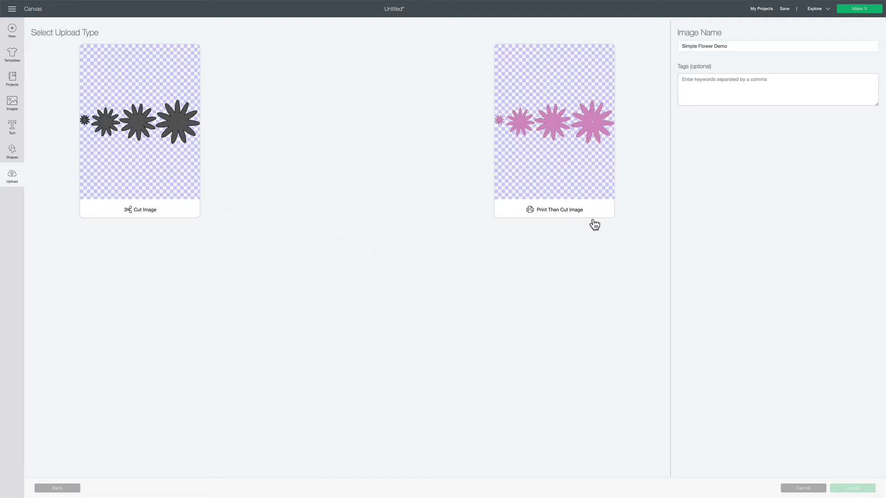
Upload the JPG flowers as a cut image, insert them from the recent uploads and place them below the SVG flowers
click(145, 148)
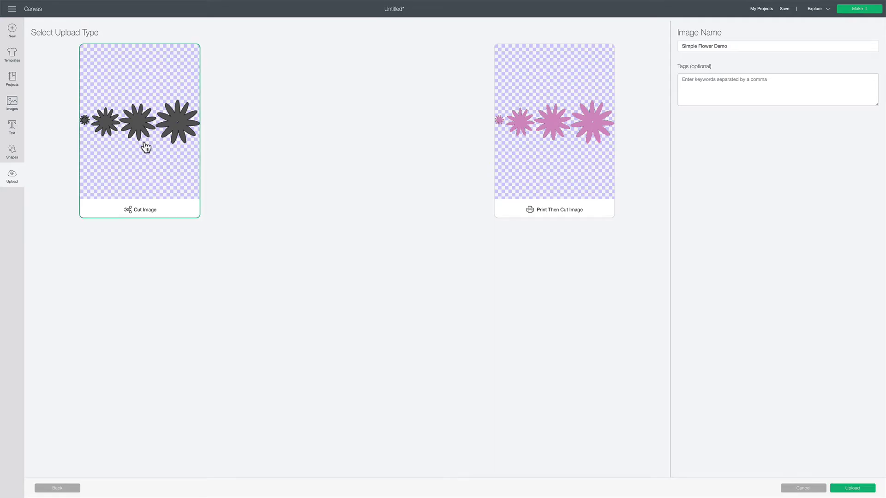
click(864, 488)
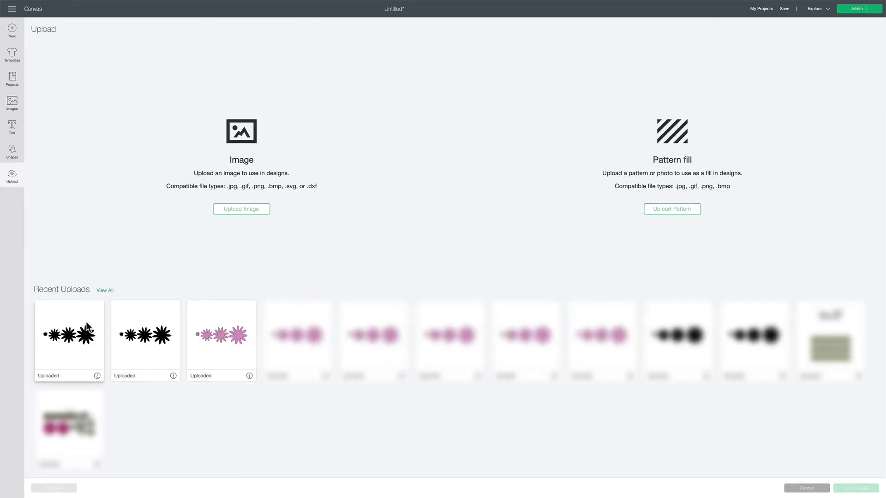
click(88, 325)
click(840, 488)
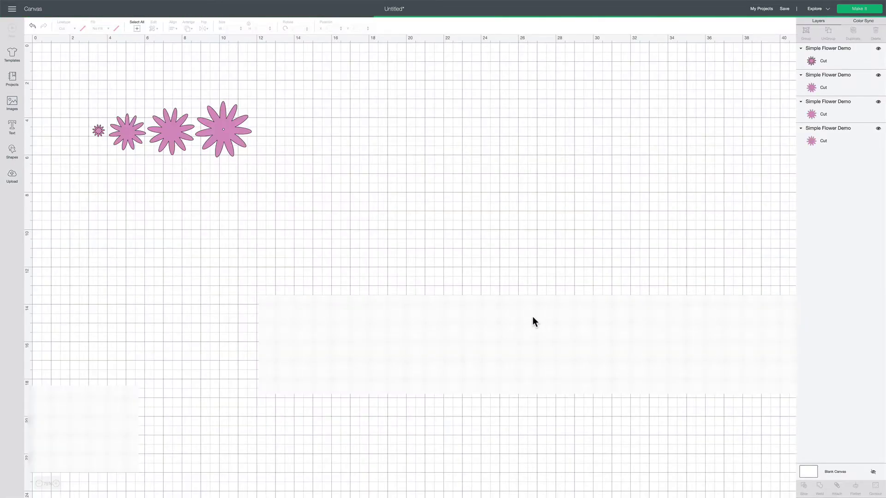
drag(575, 258, 570, 332)
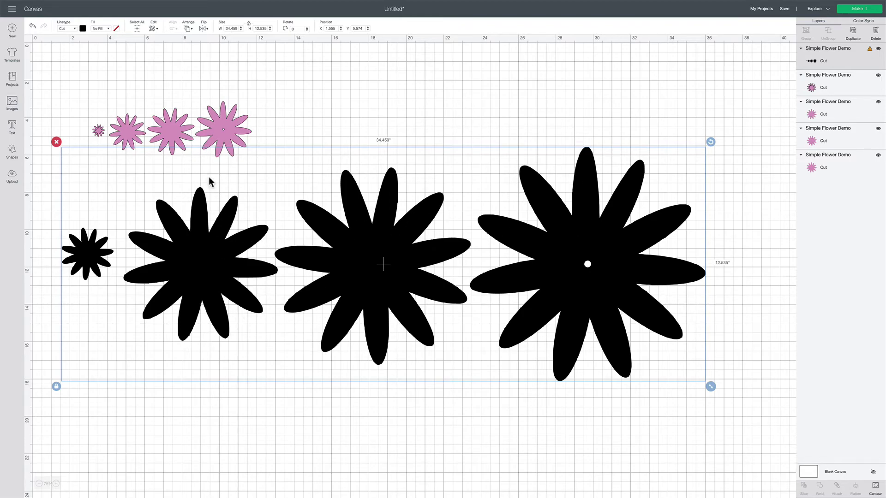
Scale the black JPG flower row down to about 10.66 in wide and place it just beneath the pink flowers
click(191, 198)
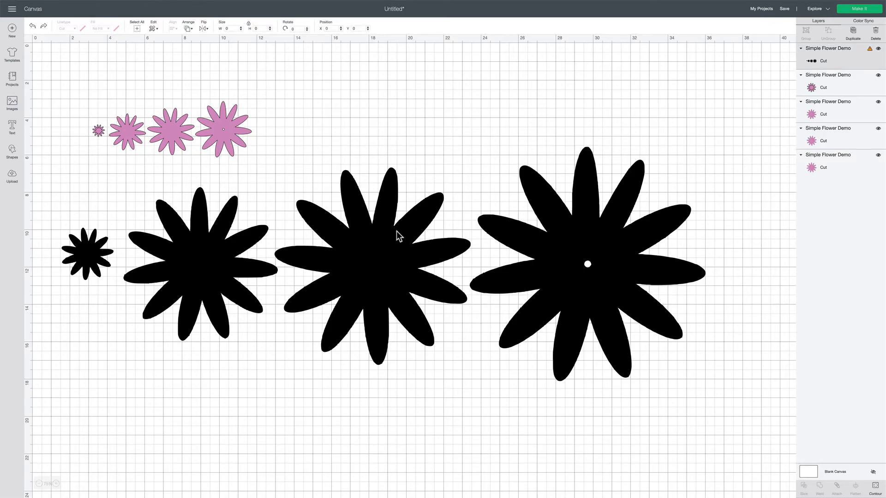
click(399, 237)
drag(713, 389, 267, 268)
drag(214, 195, 212, 199)
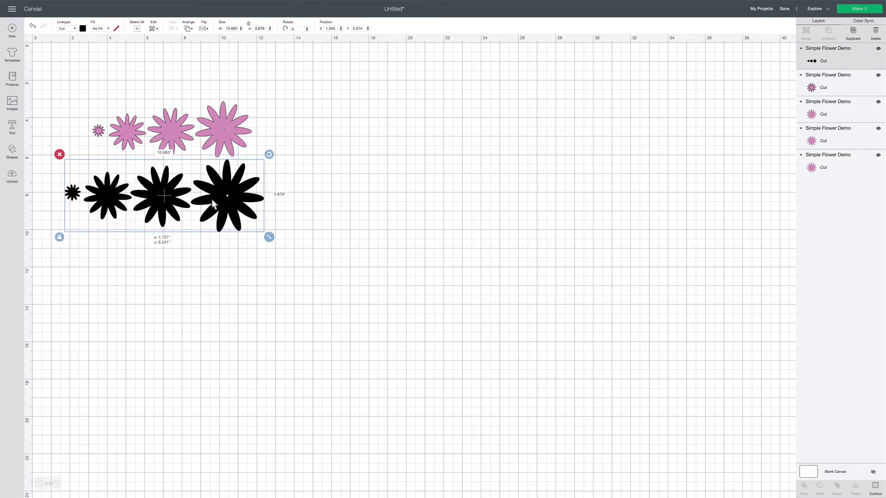
Move the black JPG flower row as one piece by different flowers to about X 2.29 in, Y 6.07 in
click(56, 484)
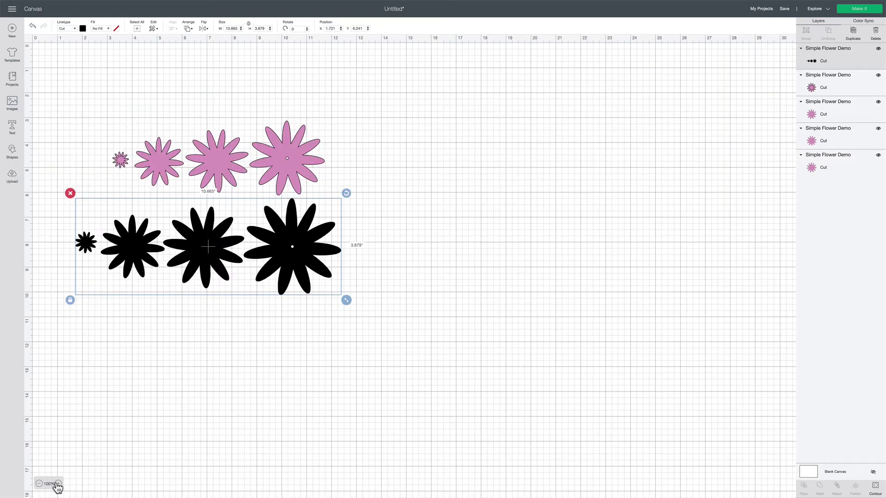
click(58, 484)
click(58, 484)
click(58, 484)
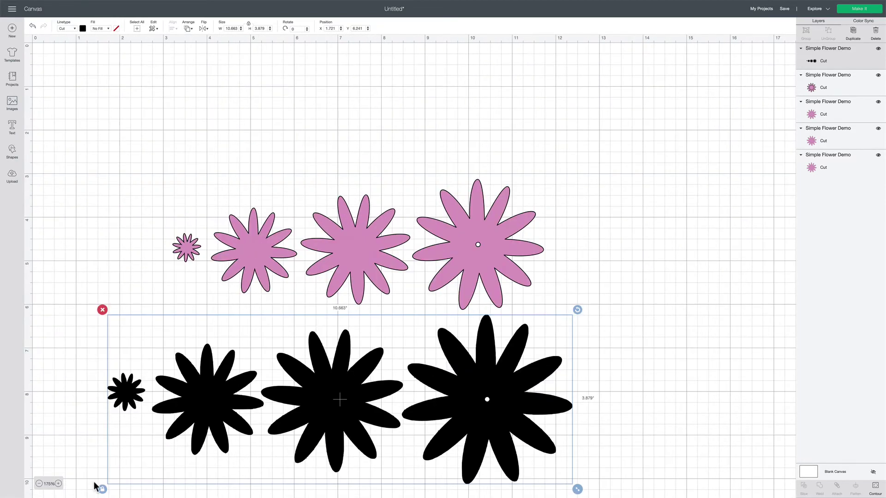
click(663, 328)
drag(330, 366, 343, 361)
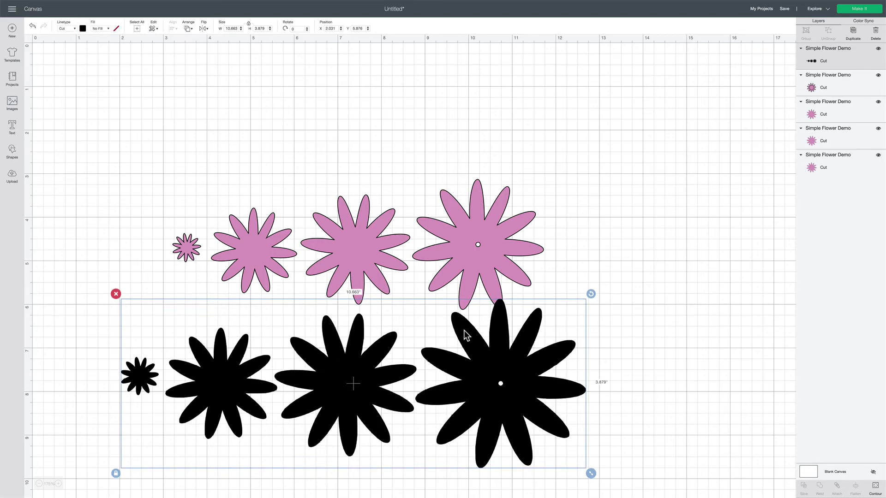
drag(461, 330, 475, 342)
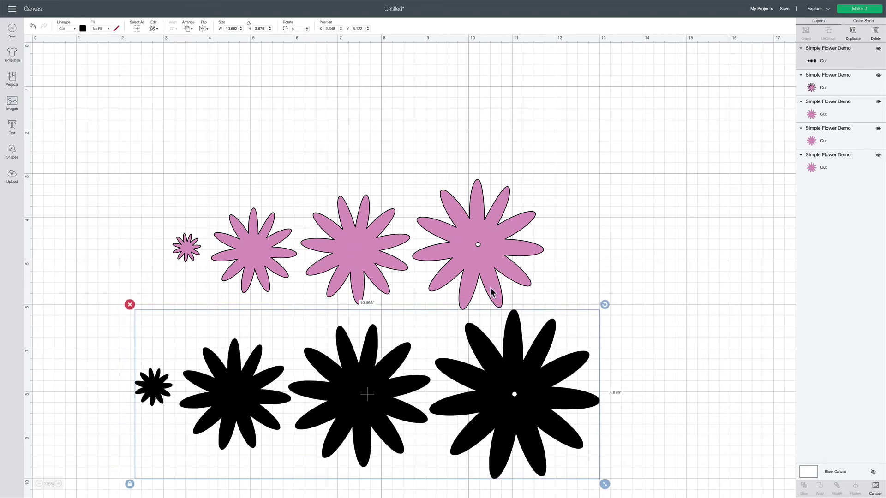
mouse_move(237, 376)
mouse_down()
mouse_move(253, 375)
mouse_move(235, 374)
mouse_up()
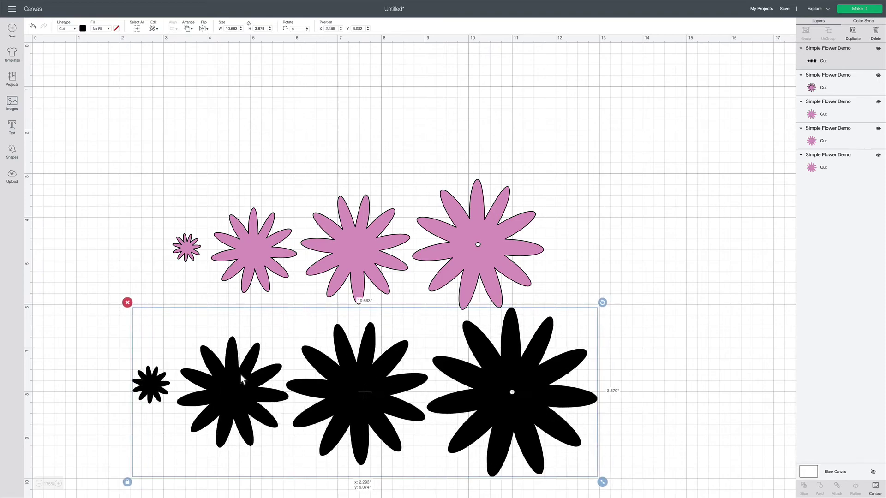
Shift the JPG flower row to about X 2.07 in, Y 6.29 in and check whether ungrouping is available for it
click(702, 259)
scroll(678, 208, down, 4)
scroll(678, 208, right, 2)
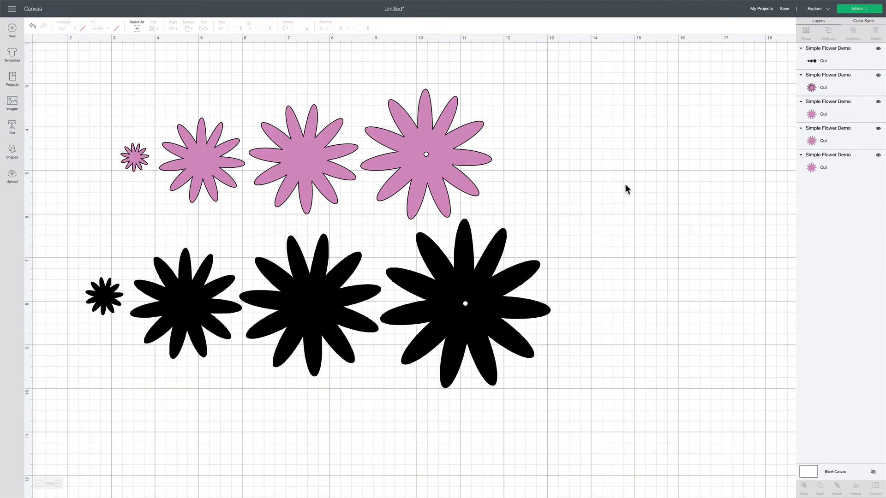
drag(500, 263, 498, 271)
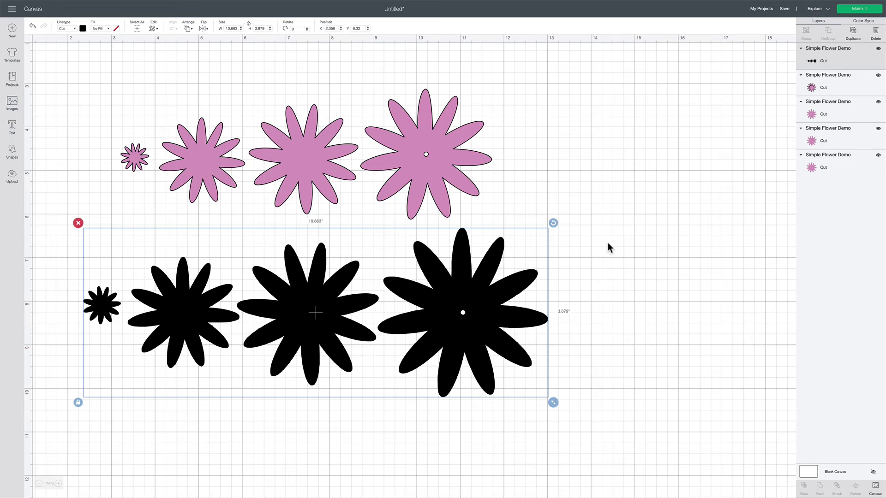
drag(494, 312, 470, 311)
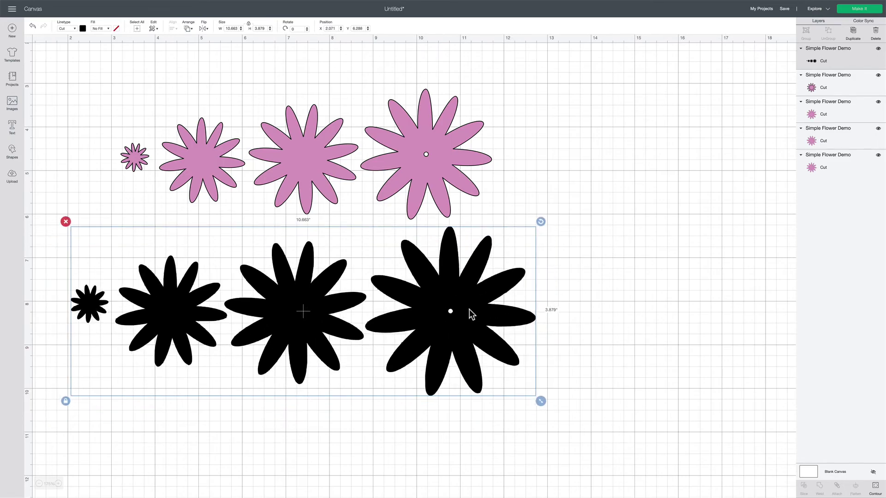
right_click(468, 305)
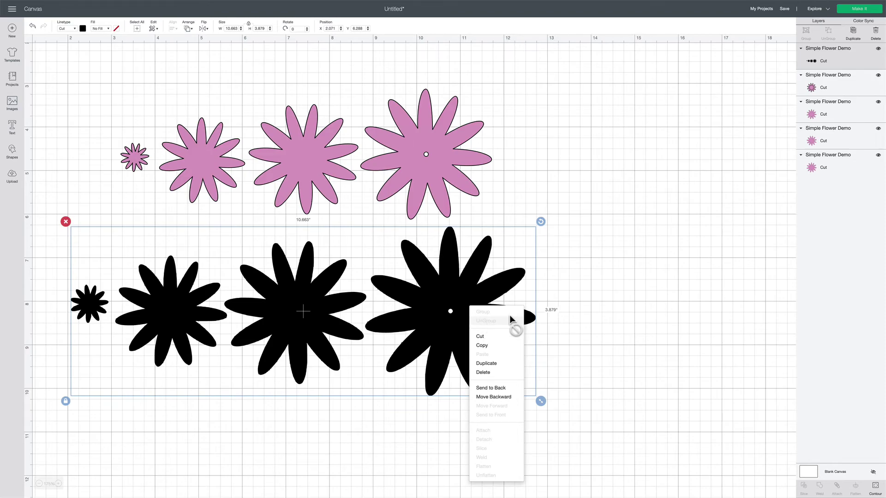
click(577, 289)
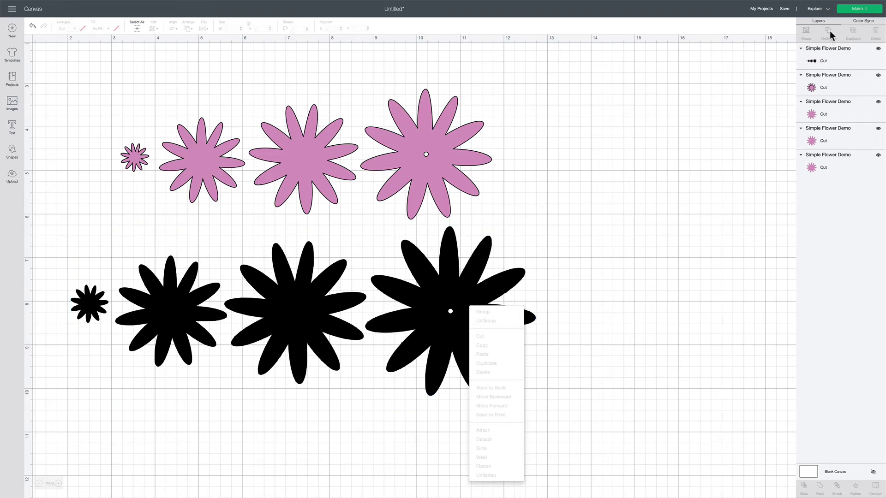
Reposition the whole JPG flower row by its largest flower to about X 1.94 in, Y 6.38 in and deselect it
click(484, 287)
mouse_move(484, 287)
mouse_down()
mouse_move(505, 290)
mouse_move(481, 290)
mouse_move(497, 298)
mouse_move(494, 285)
mouse_move(474, 290)
mouse_move(488, 289)
mouse_up()
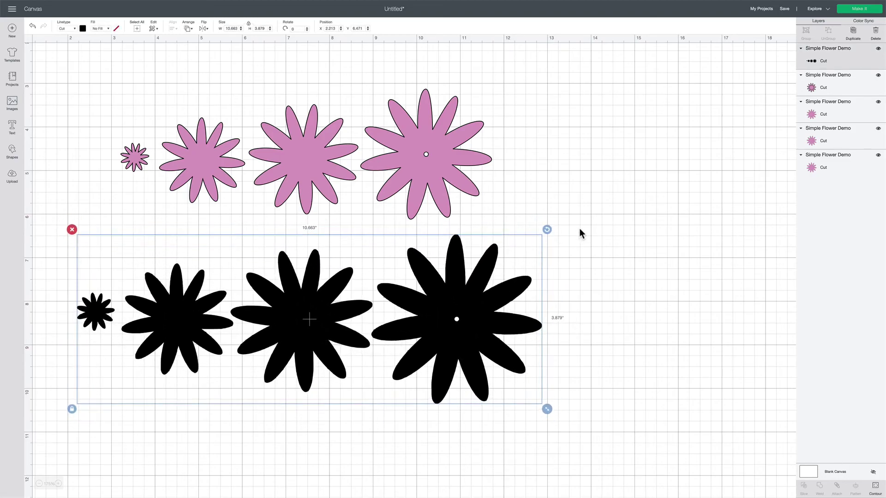
click(581, 226)
mouse_move(468, 320)
mouse_down()
mouse_move(447, 324)
mouse_move(474, 311)
mouse_move(476, 322)
mouse_move(462, 317)
mouse_up()
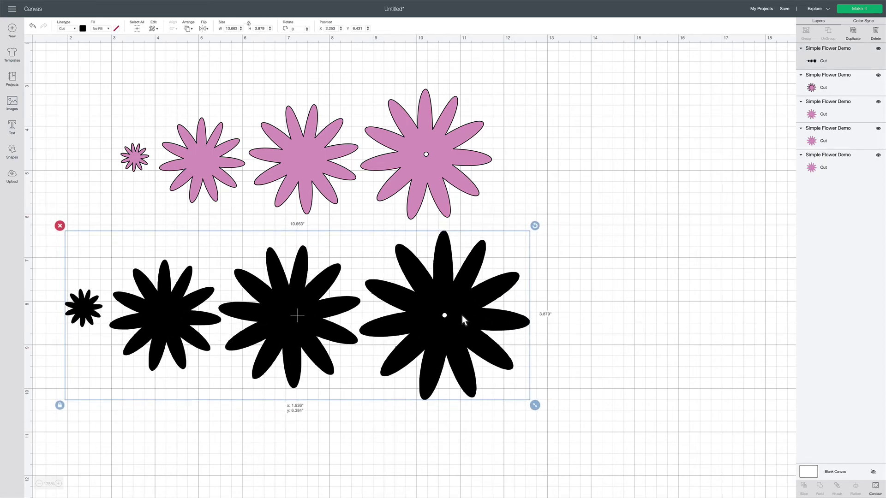
click(579, 289)
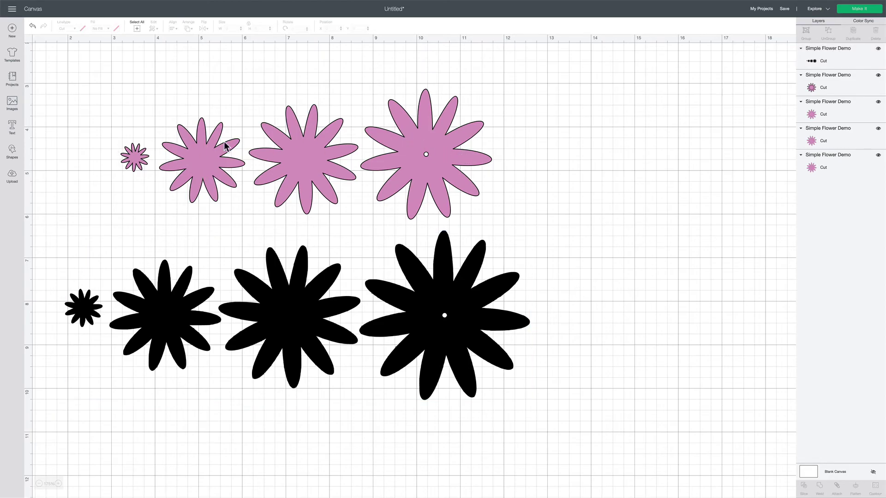
Hide the three larger pink SVG flowers, nudge the smallest pink flower up and shift the whole black JPG row to X 2.88 in, Y 5.91 in
click(436, 146)
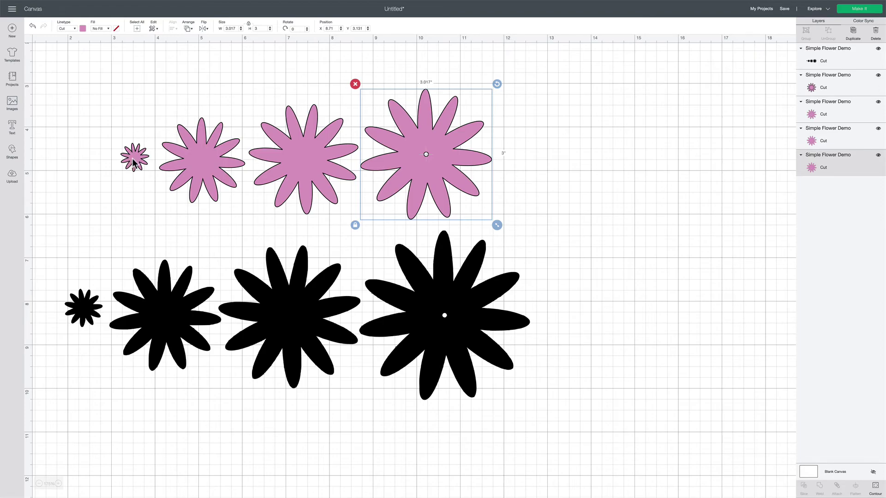
click(878, 155)
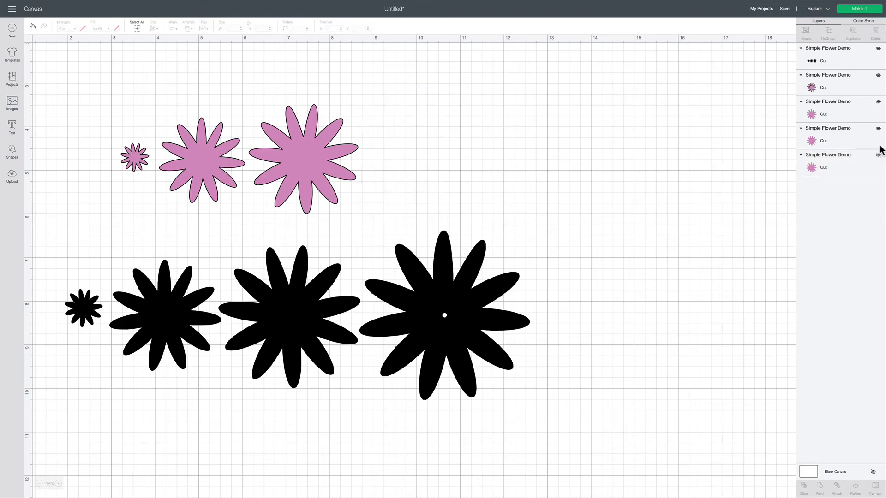
click(878, 128)
click(878, 102)
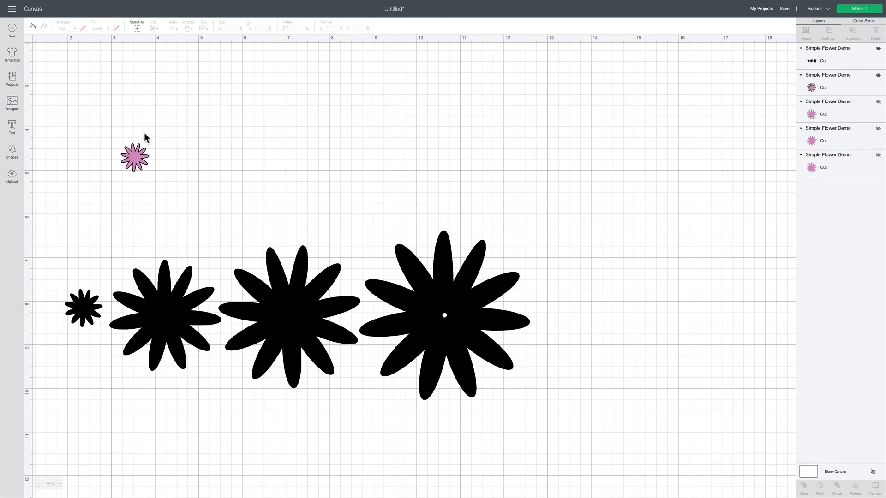
mouse_move(138, 151)
mouse_down()
mouse_move(117, 155)
mouse_move(138, 139)
mouse_up()
drag(306, 316, 355, 292)
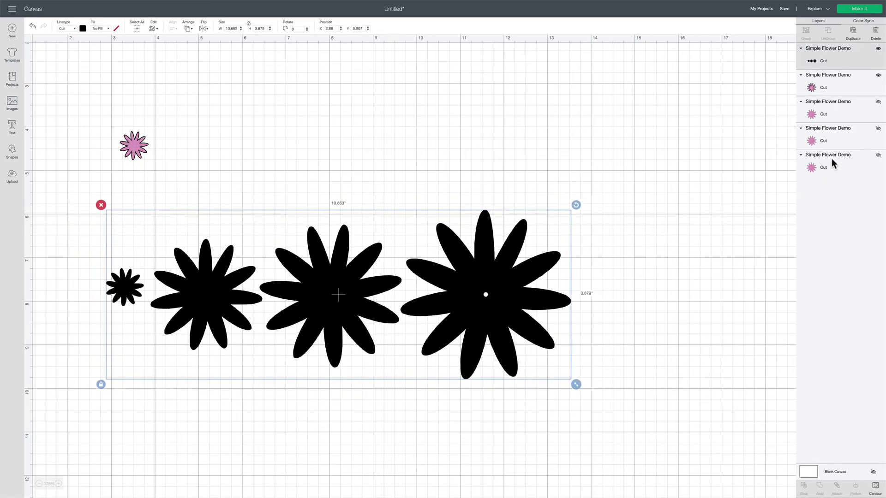
Show the three hidden pink SVG flower layers again
click(878, 102)
click(878, 128)
click(878, 155)
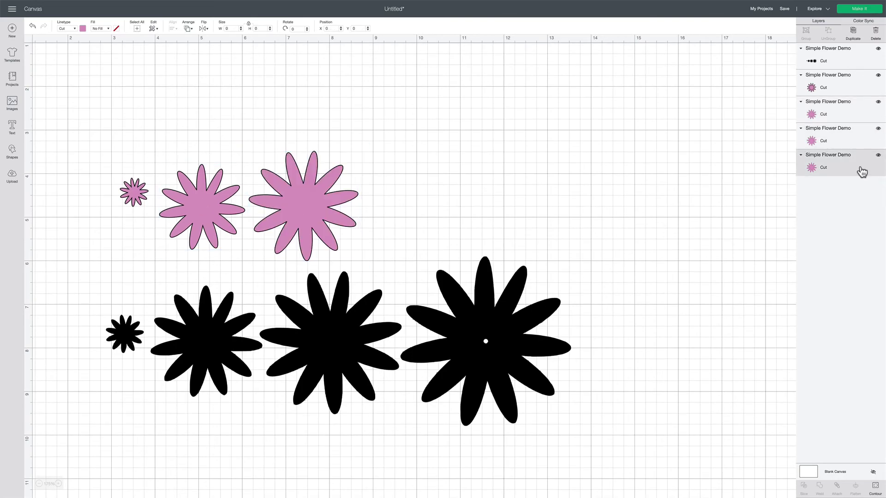
Delete the black JPG flower row, keeping the four pink SVG flowers
click(644, 277)
click(506, 349)
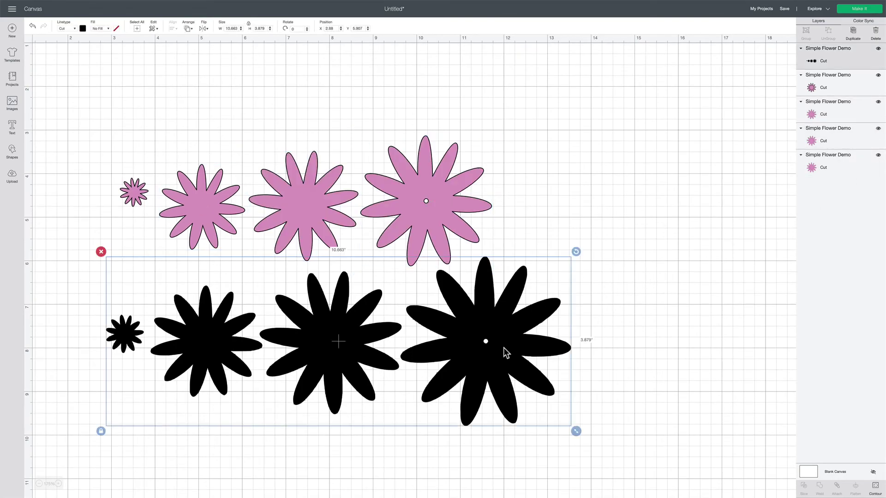
click(102, 253)
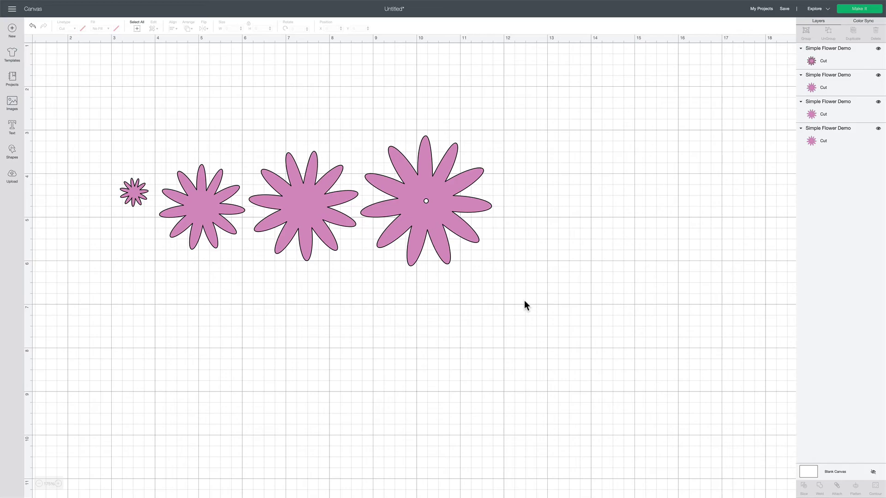
Upload the PNG version of Simple Flower Demo from the File Type Demos folder as a Moderately complex image
click(12, 176)
click(254, 212)
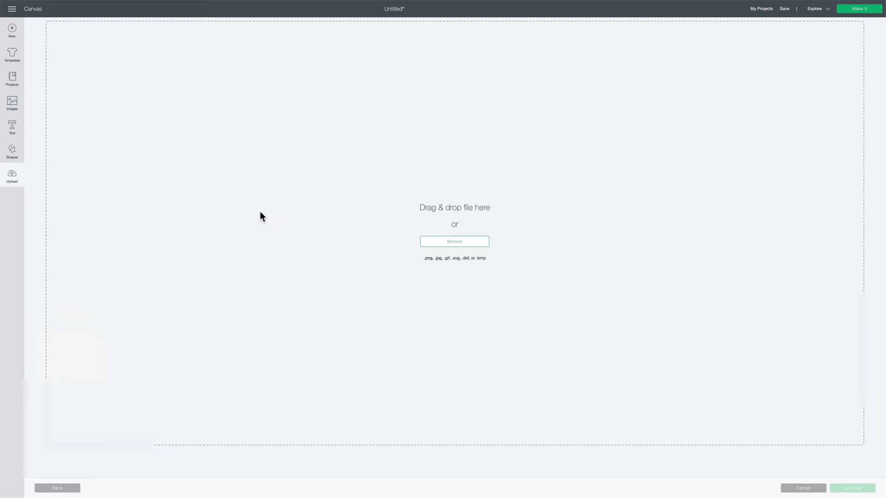
click(451, 245)
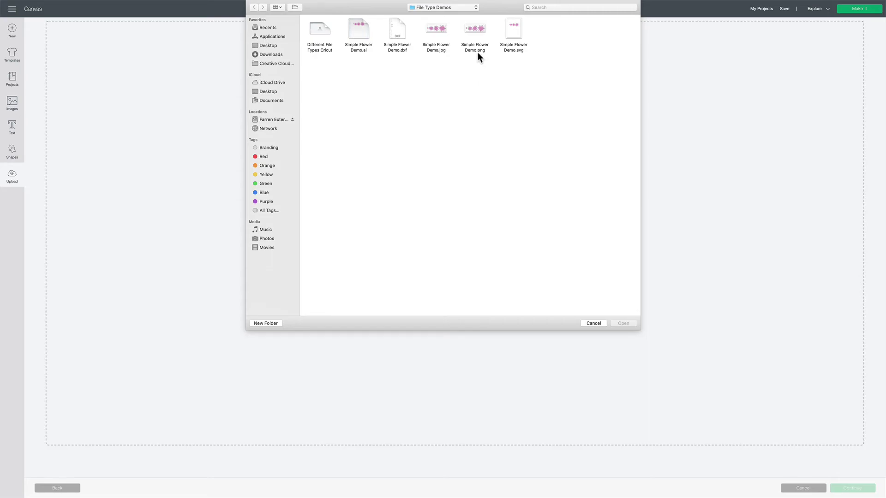
click(481, 30)
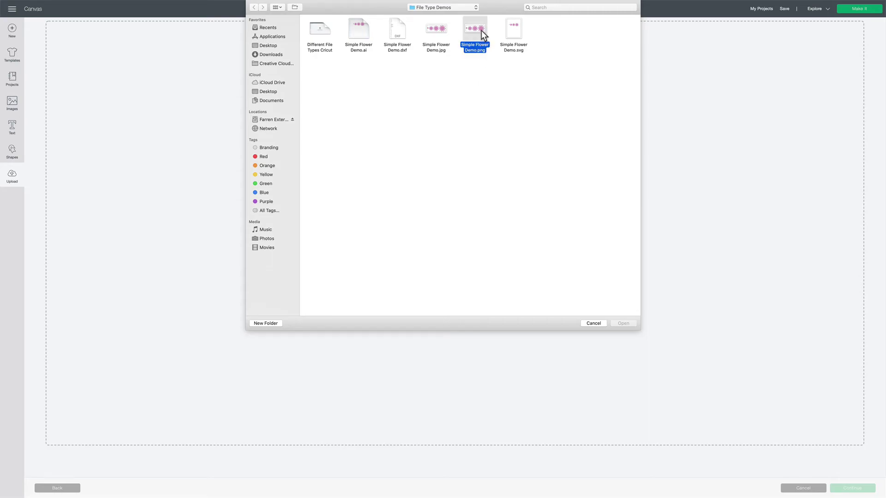
click(624, 323)
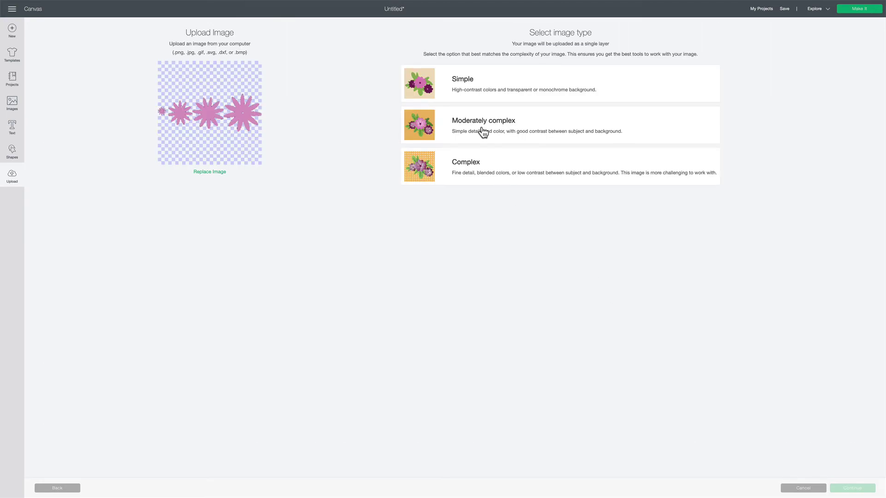
click(498, 131)
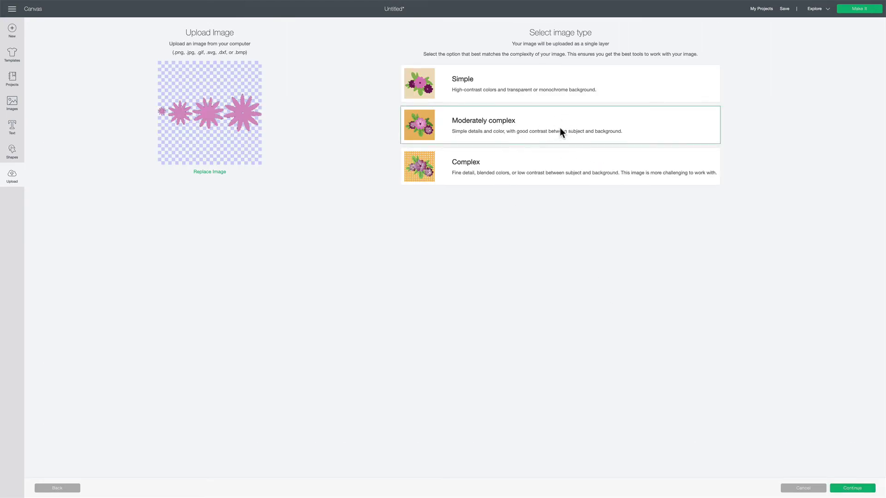
click(866, 491)
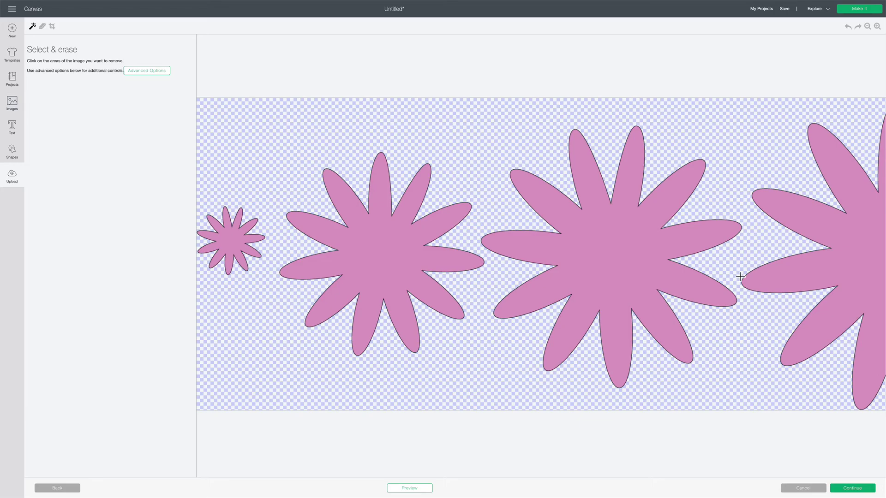
Examine the PNG's transparent background along the flower row and inside the largest flower's center hole
scroll(740, 277, right, 5)
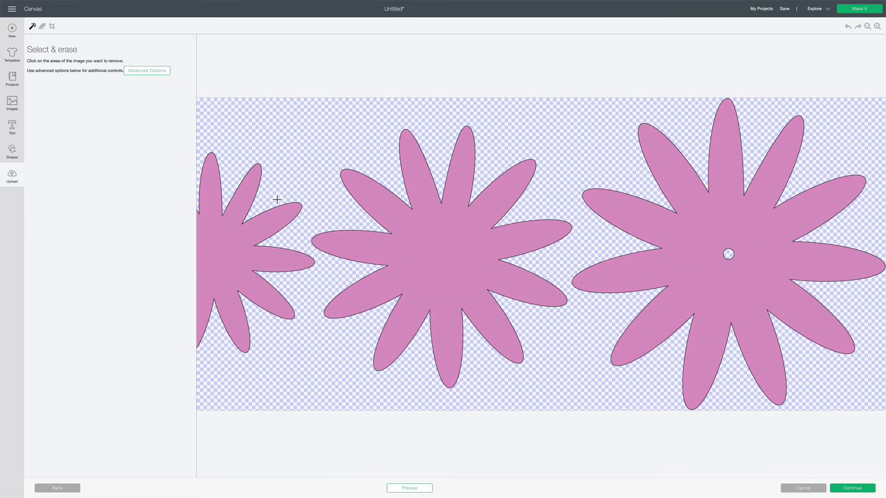
scroll(277, 202, left, 5)
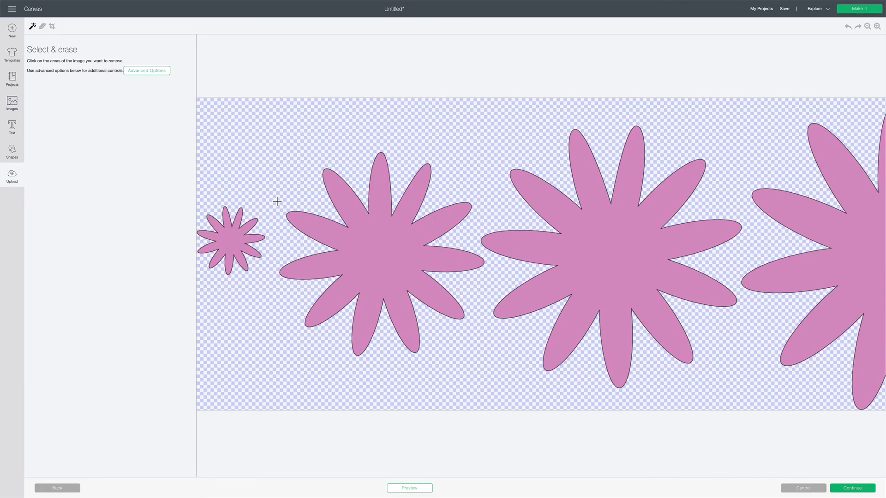
scroll(277, 201, right, 5)
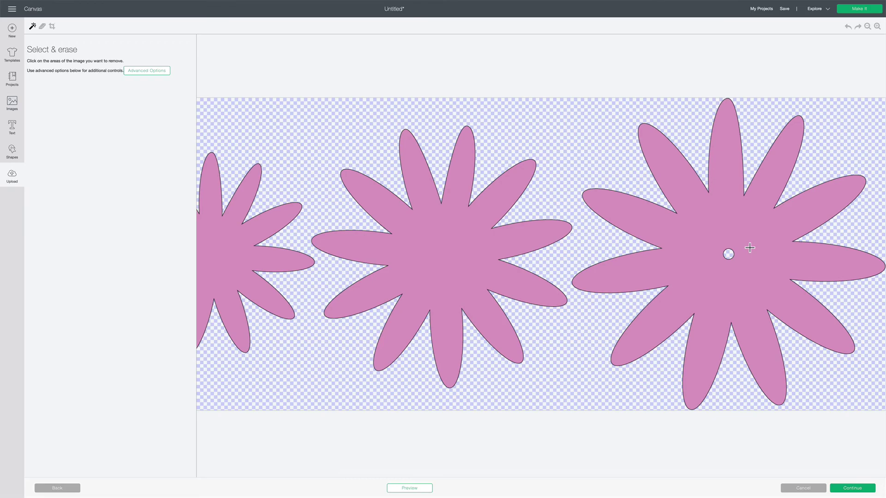
Inspect the PNG's full flower row, from the smallest flower to the largest, for background areas that need removing
scroll(749, 248, left, 5)
scroll(749, 248, right, 5)
scroll(748, 248, left, 5)
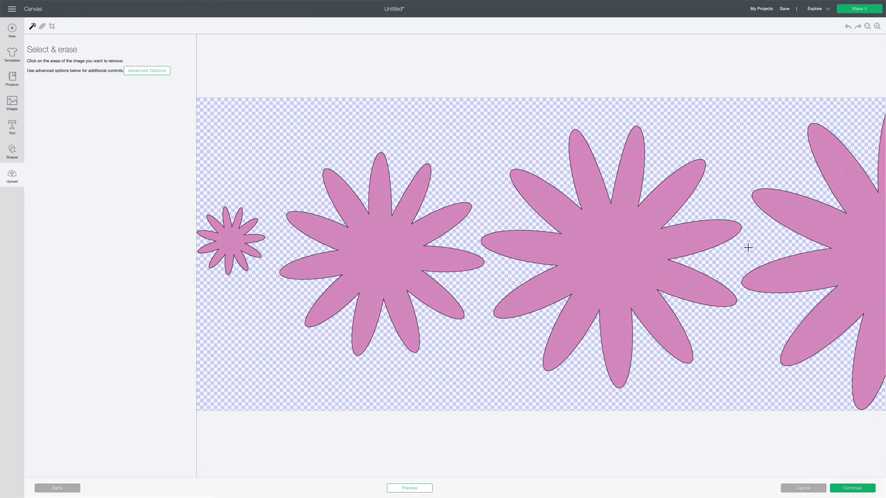
scroll(651, 230, right, 5)
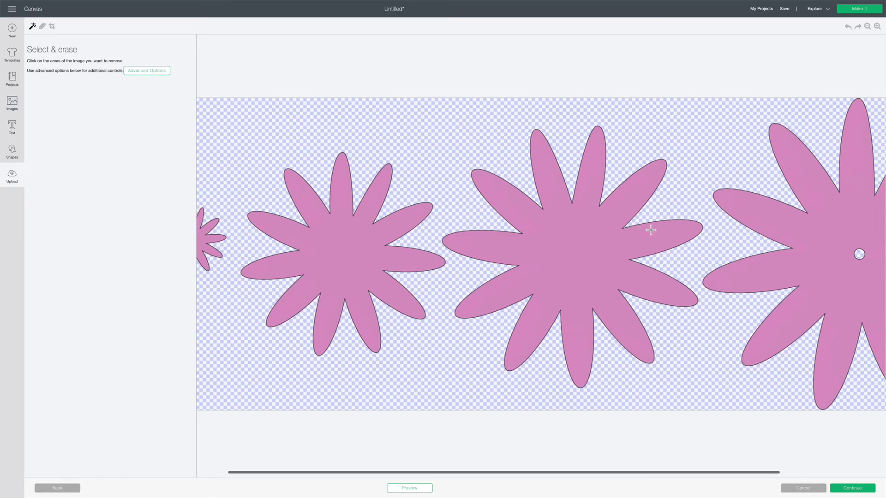
scroll(650, 229, left, 5)
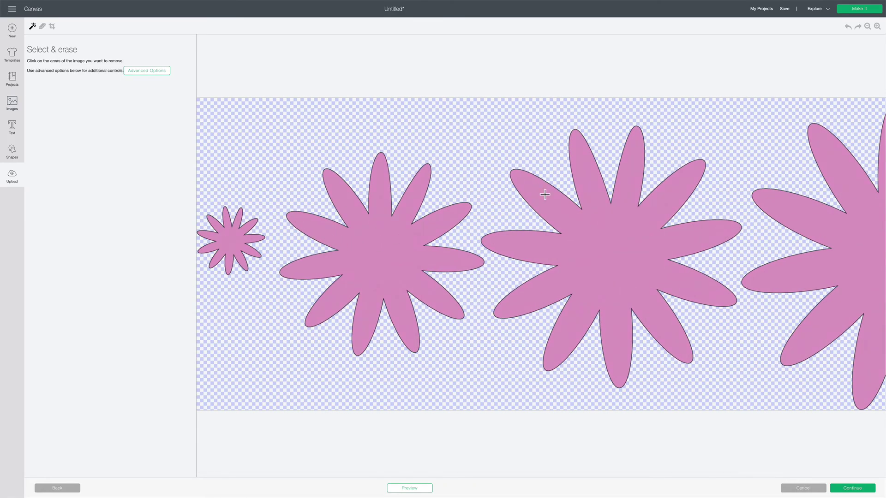
scroll(724, 203, right, 5)
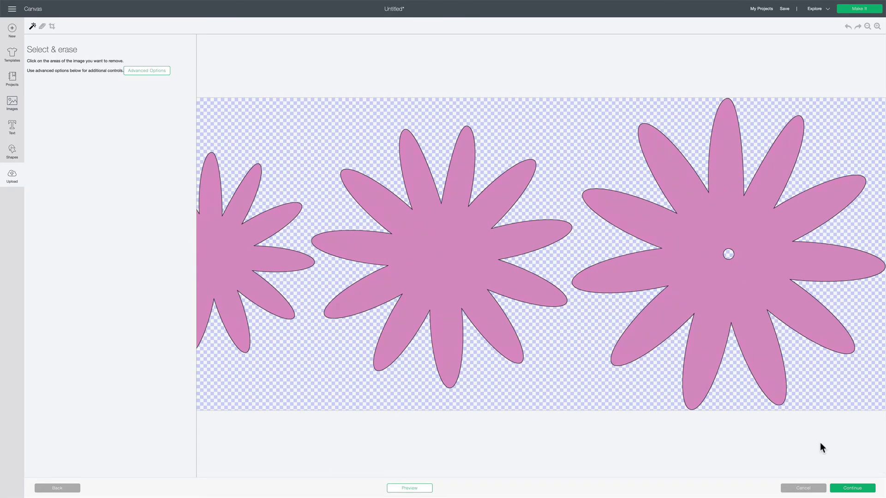
Upload the PNG Simple Flower Demo as a Cut Image without erasing anything, and insert it on the canvas
click(852, 487)
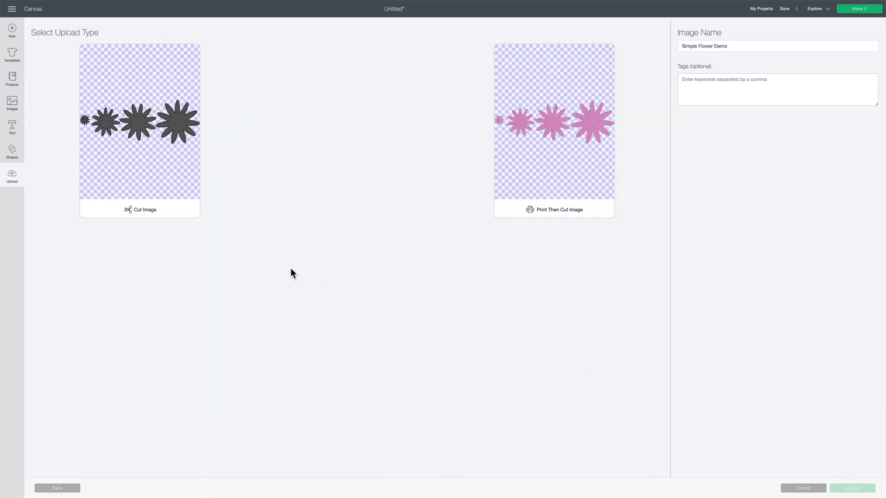
click(177, 175)
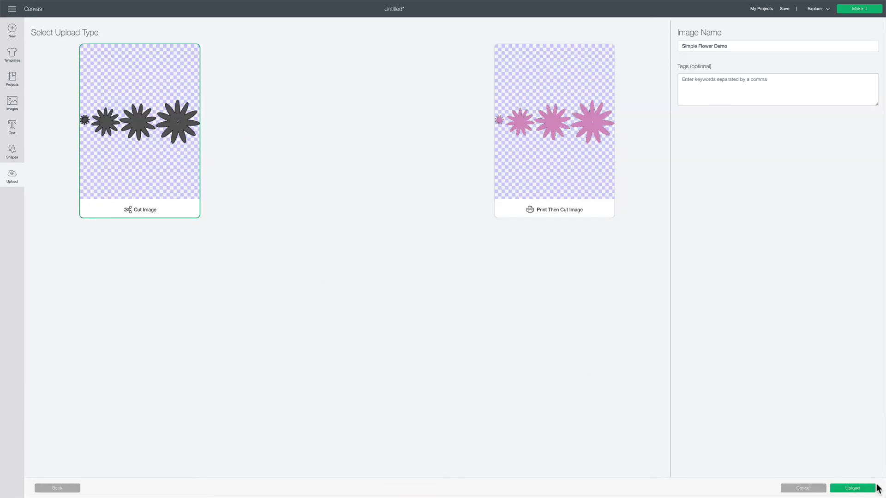
click(863, 488)
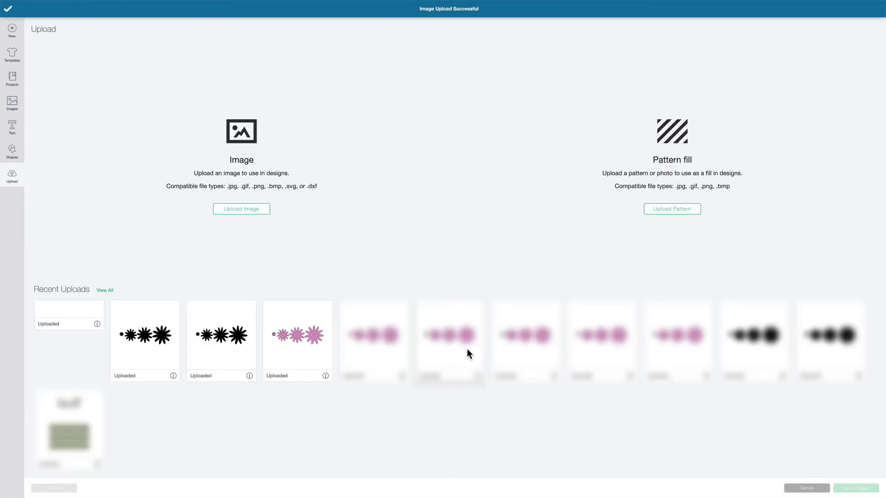
click(67, 321)
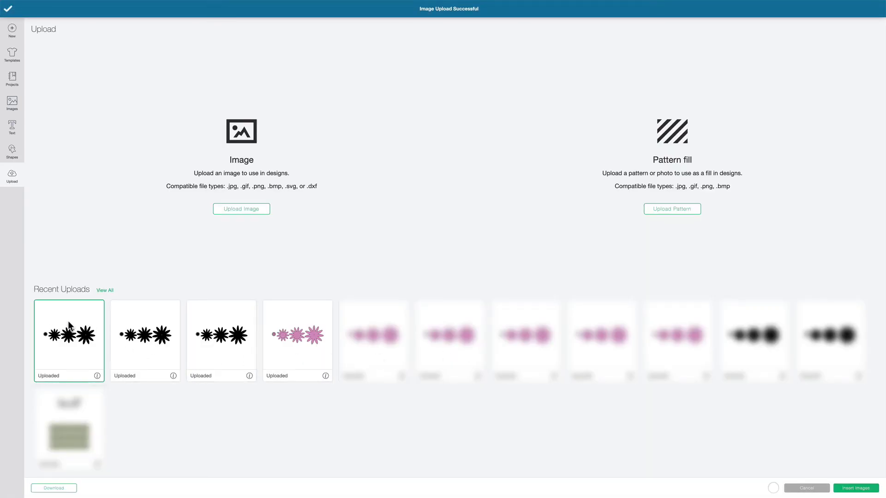
click(867, 489)
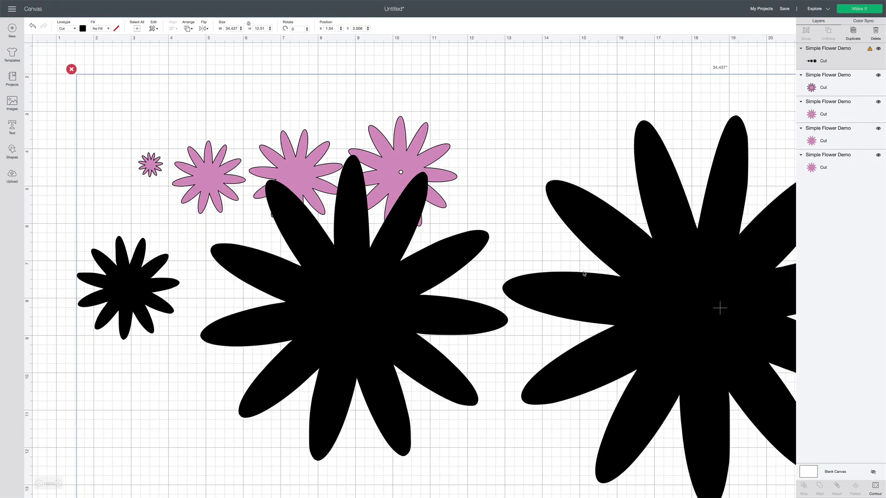
Scale the black PNG flower row down to about 11.7 by 4.25 inches and place it beneath the pink SVG flowers
drag(644, 288, 629, 282)
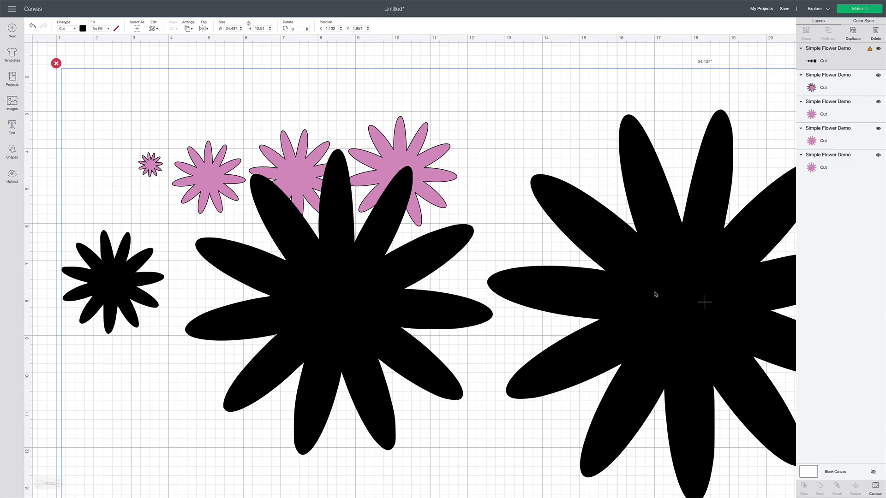
click(40, 484)
click(39, 484)
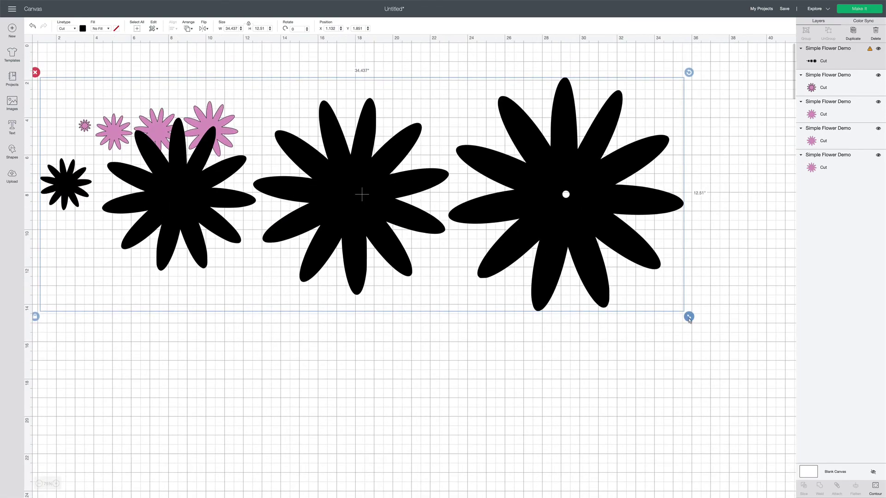
drag(686, 319, 249, 238)
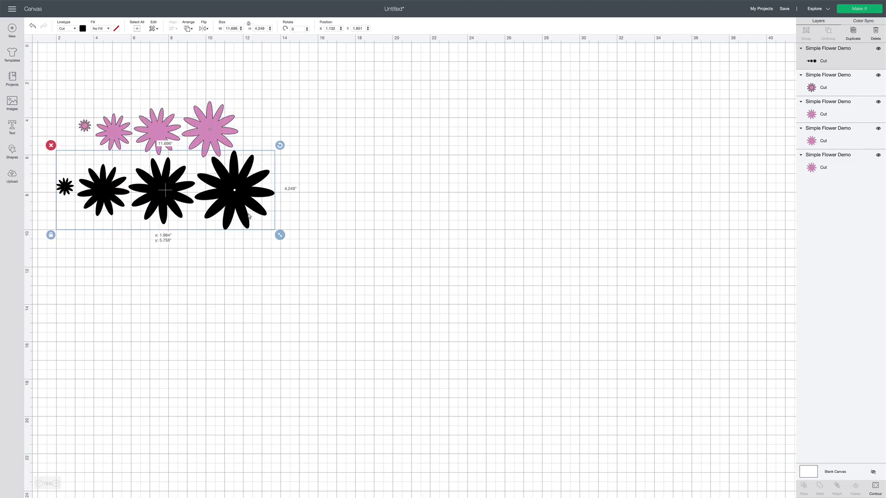
Check whether the black PNG row can be ungrouped, shift it slightly lower to about X 1.81, Y 6.06, and deselect it
click(58, 483)
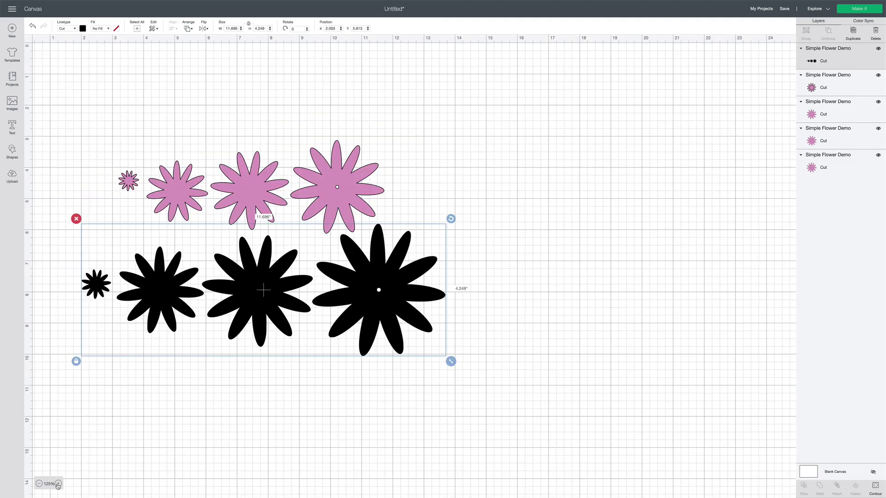
click(58, 484)
right_click(475, 342)
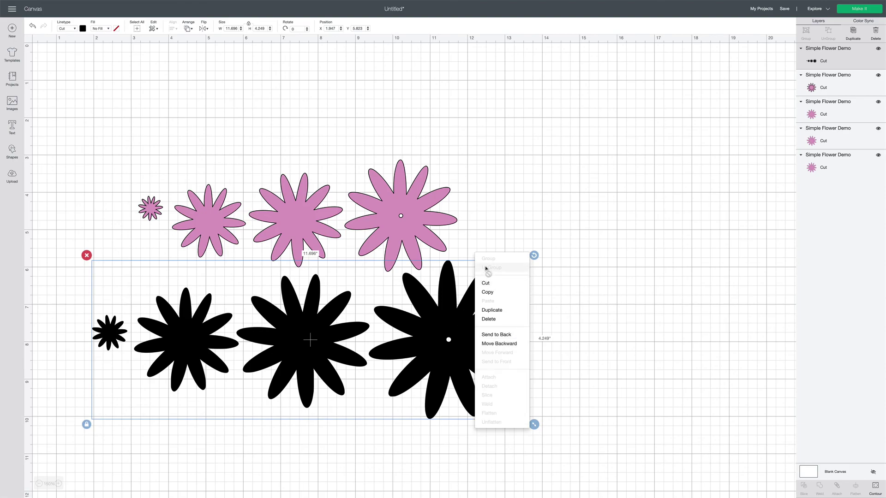
click(600, 297)
mouse_move(503, 346)
mouse_down()
mouse_move(493, 347)
mouse_move(497, 356)
mouse_up()
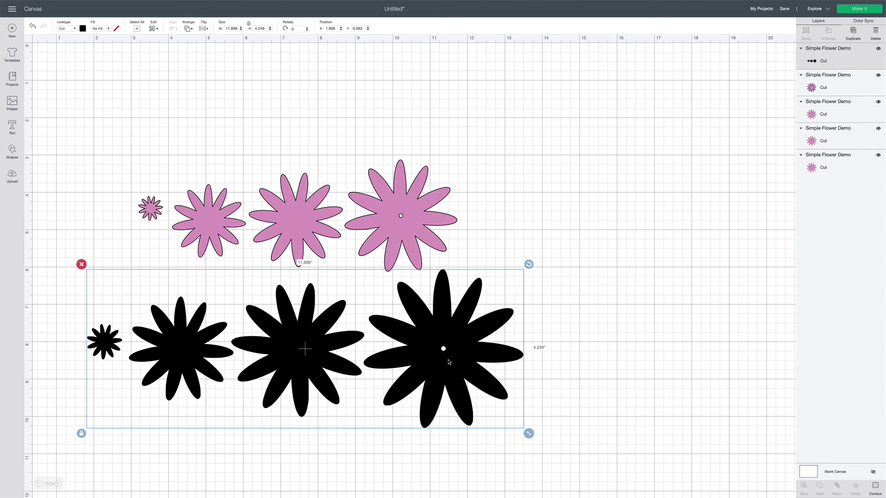
click(610, 108)
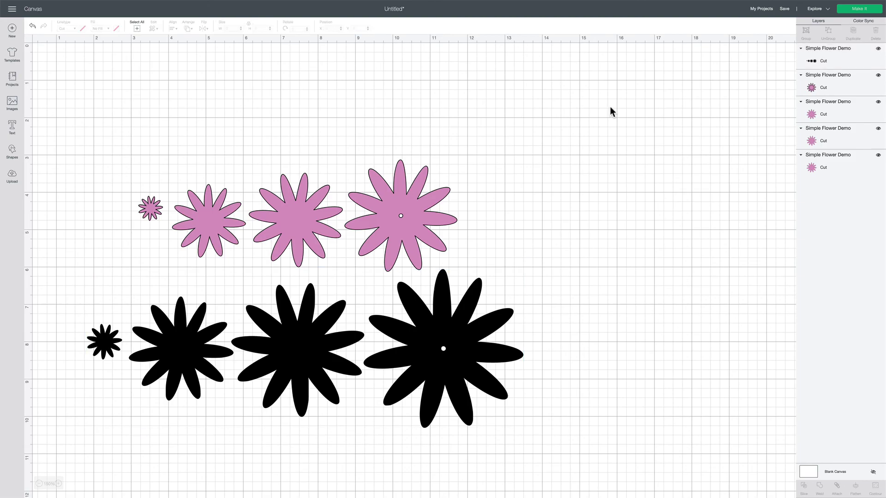